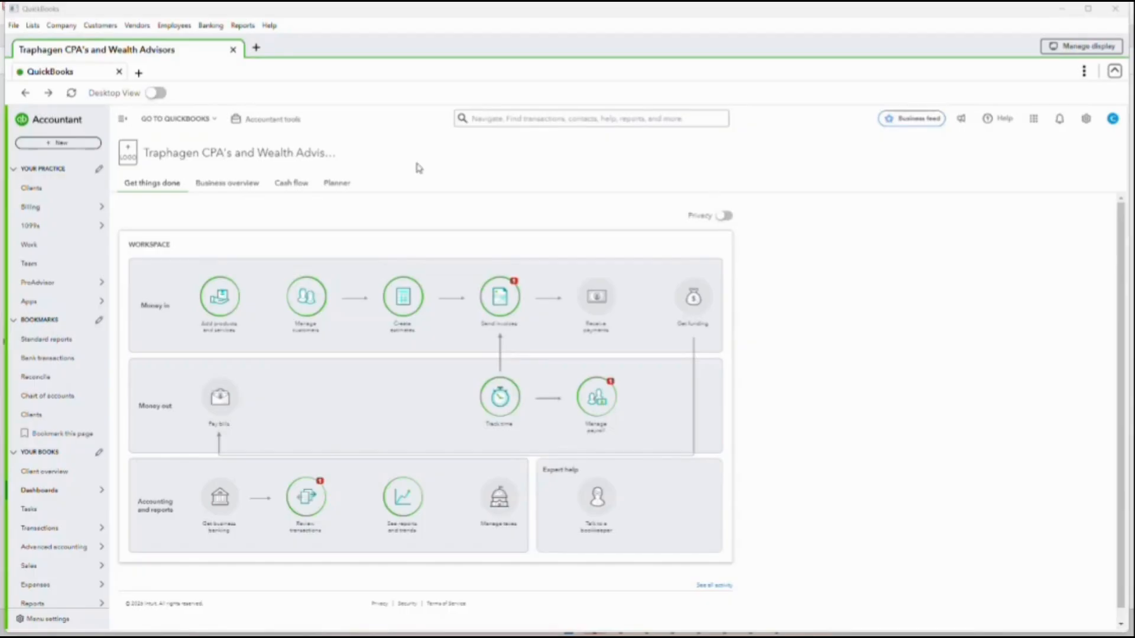
- Turn on Desktop View for the company
click(157, 95)
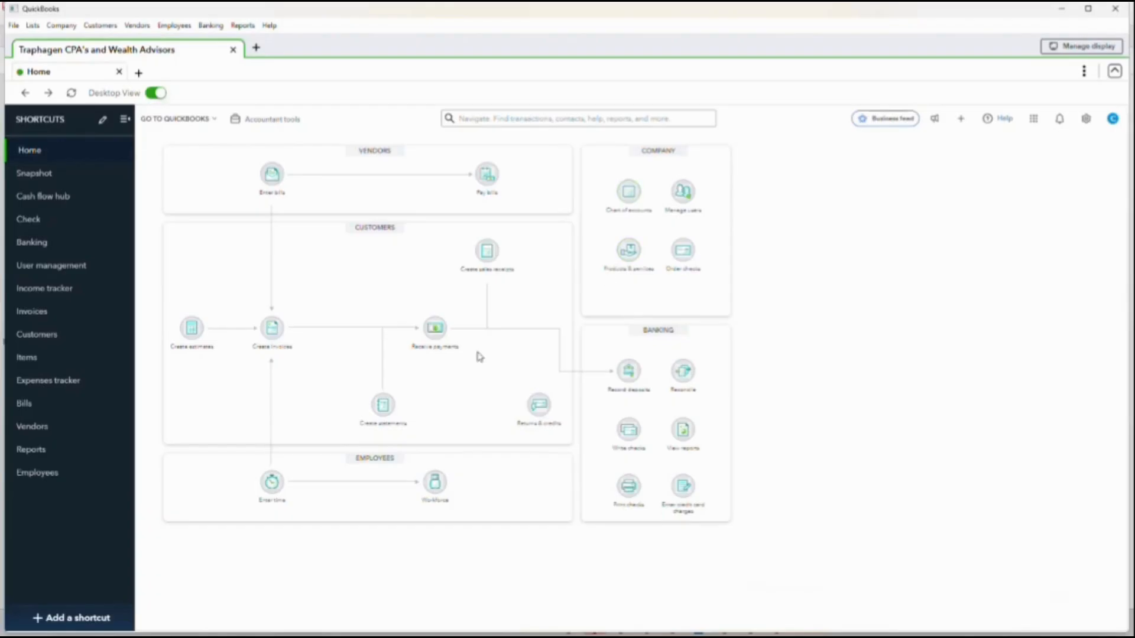
- Review the commands available for lists, company, customers and vendors
click(32, 26)
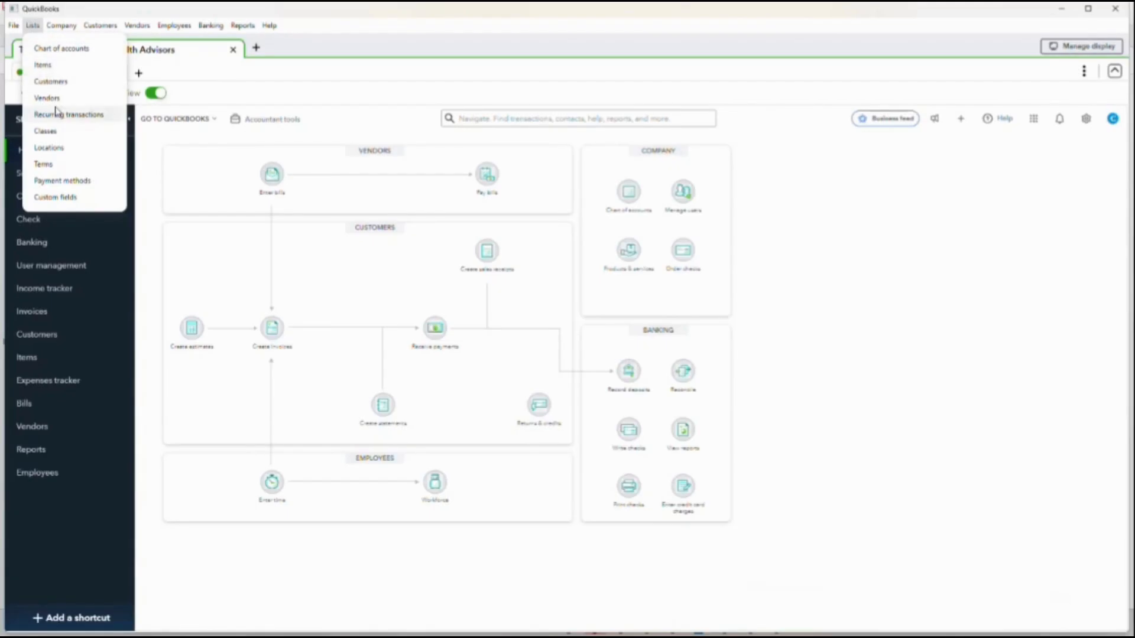
click(69, 26)
click(69, 27)
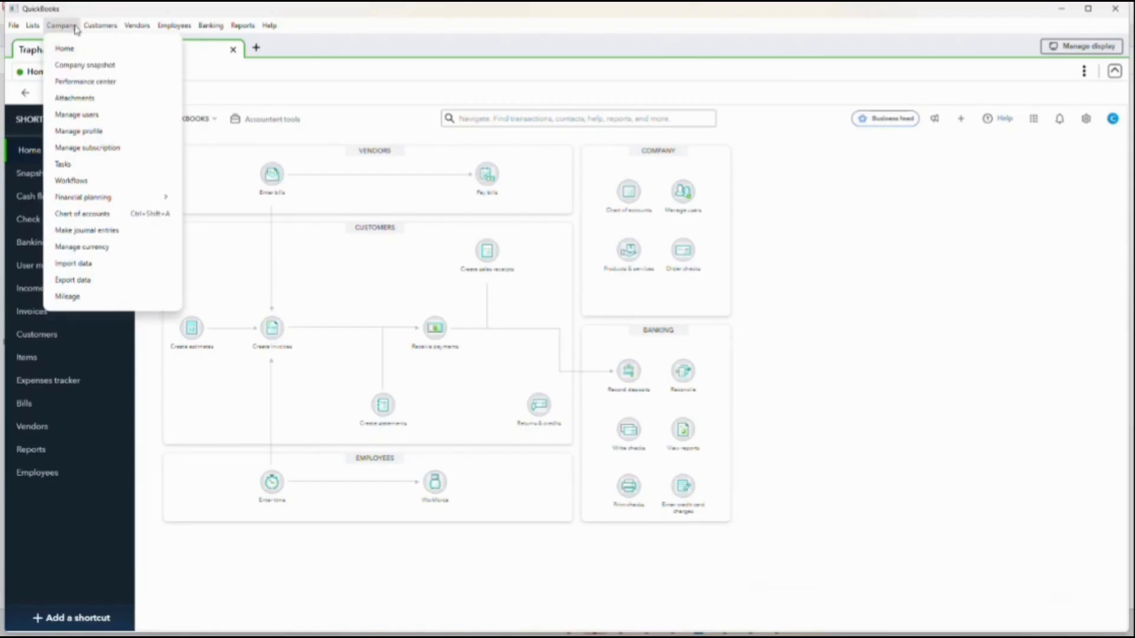
click(32, 27)
click(32, 27)
click(101, 26)
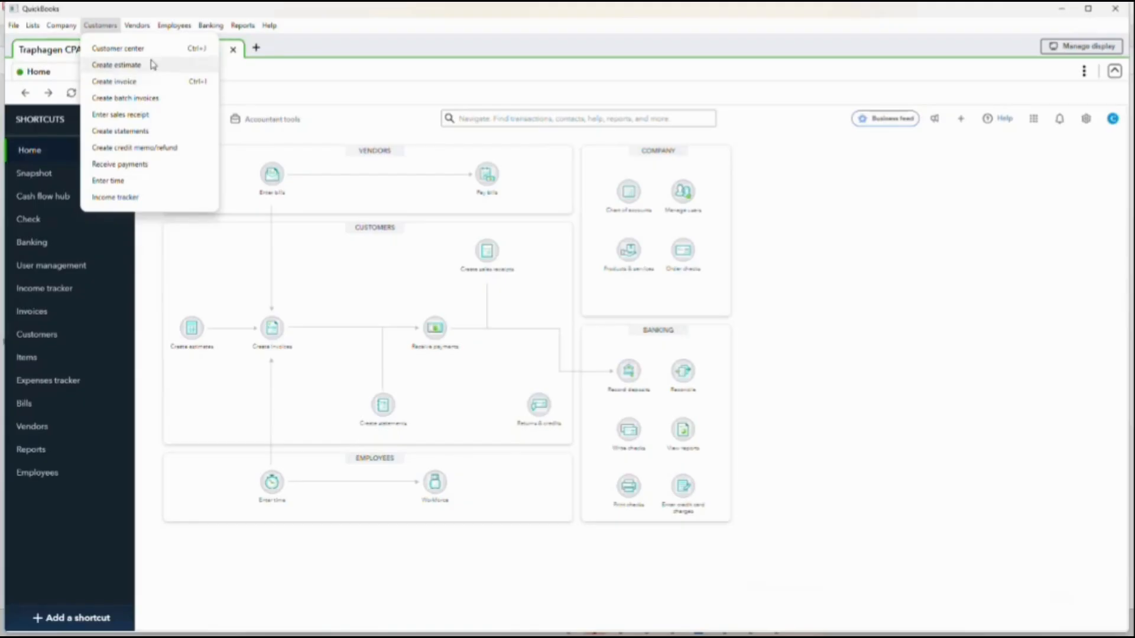
click(142, 26)
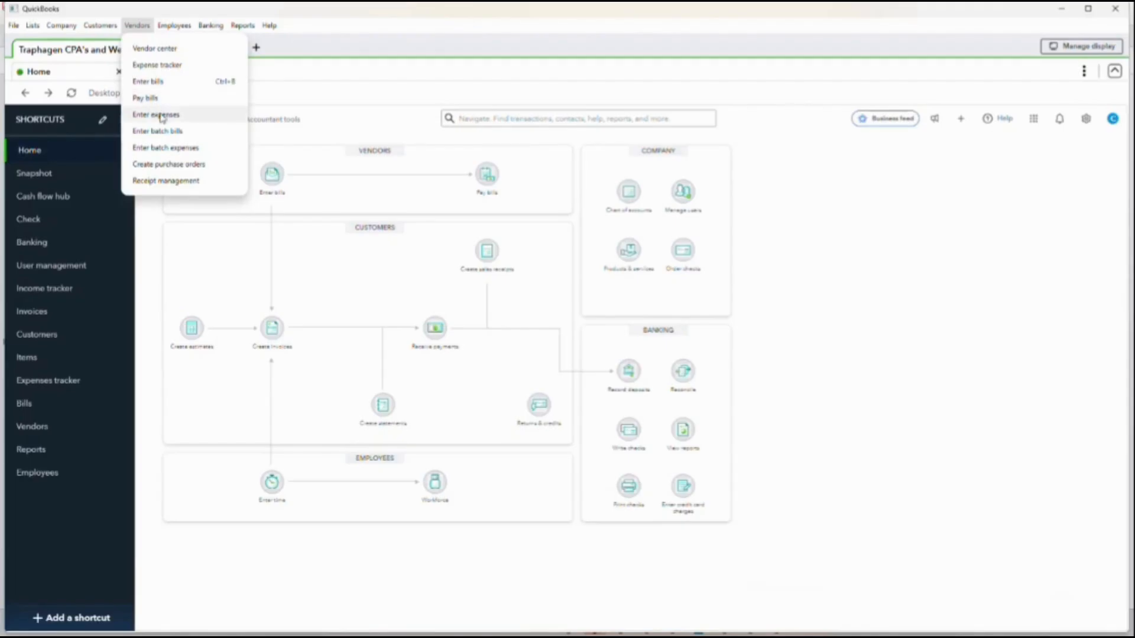
click(152, 27)
click(152, 27)
- Review the banking commands, the report categories such as Company and Financials and Vendors and Payables, and the employee commands
mouse_move(212, 27)
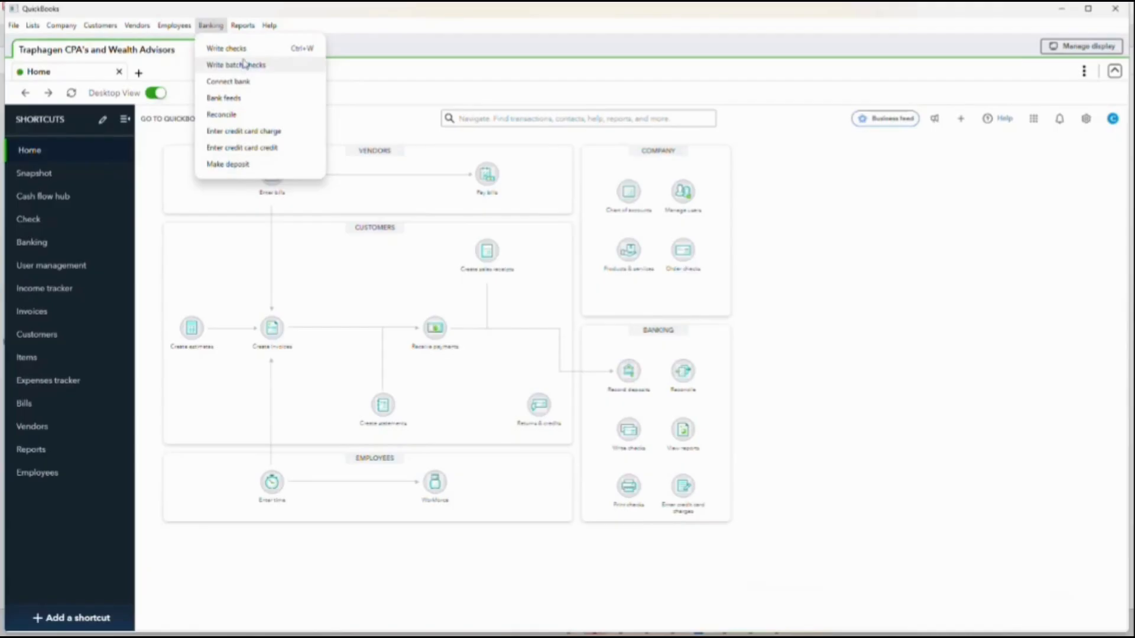
click(243, 26)
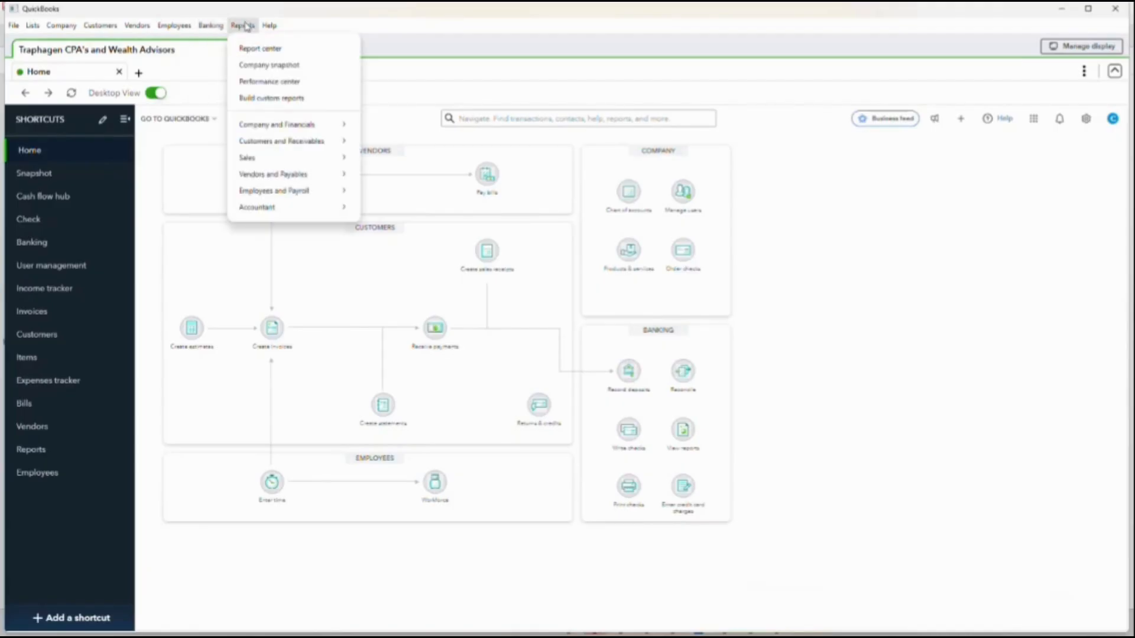
mouse_move(289, 124)
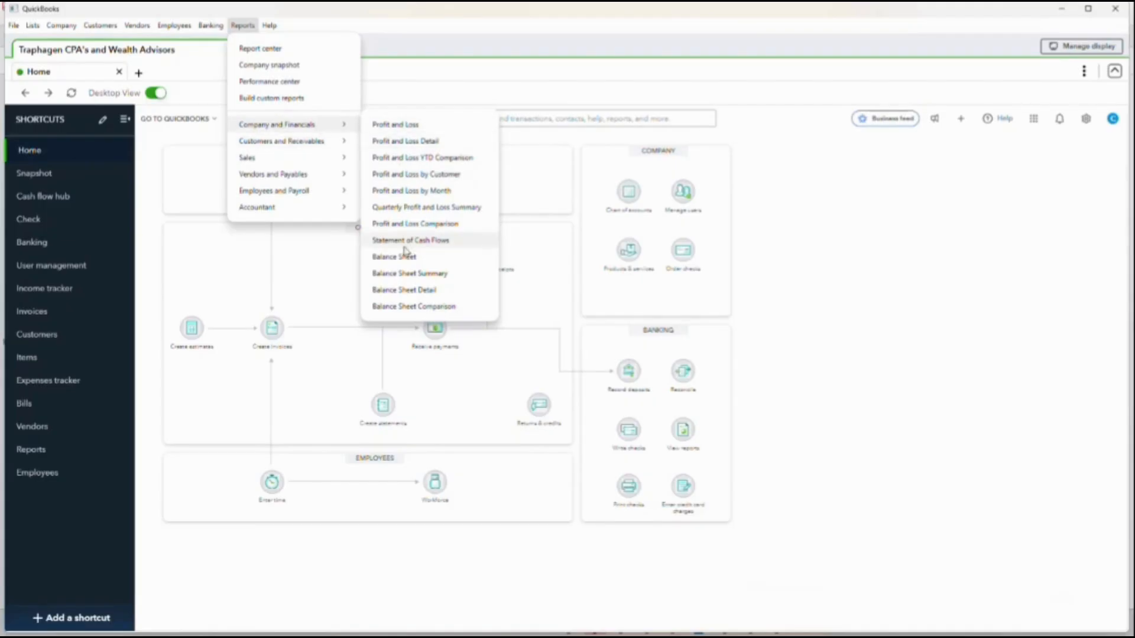
mouse_move(303, 146)
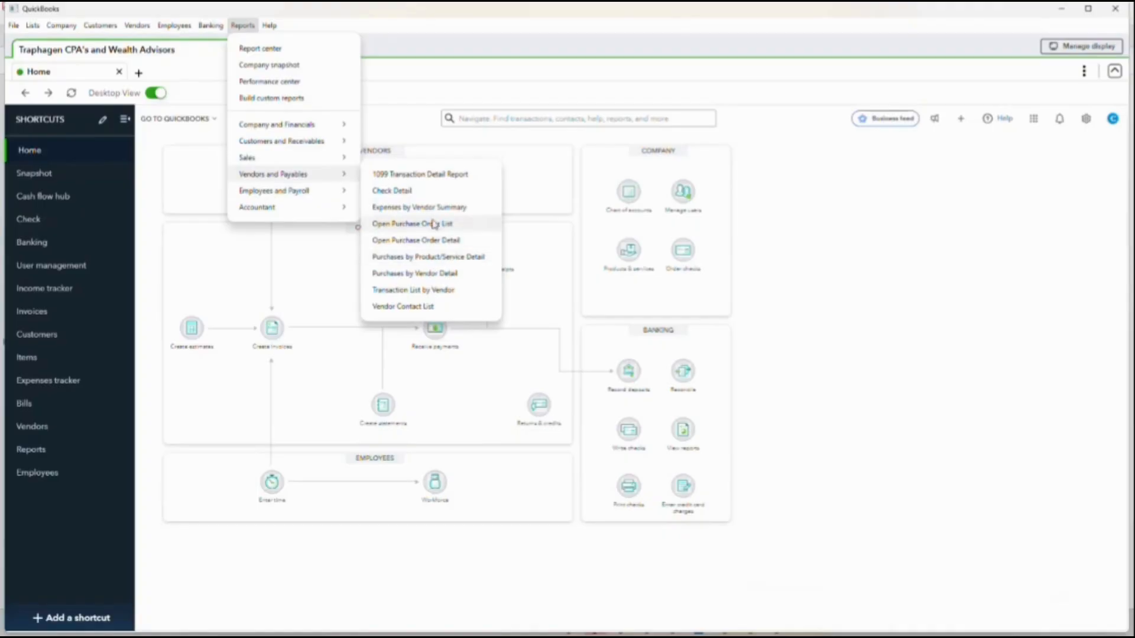
mouse_move(301, 200)
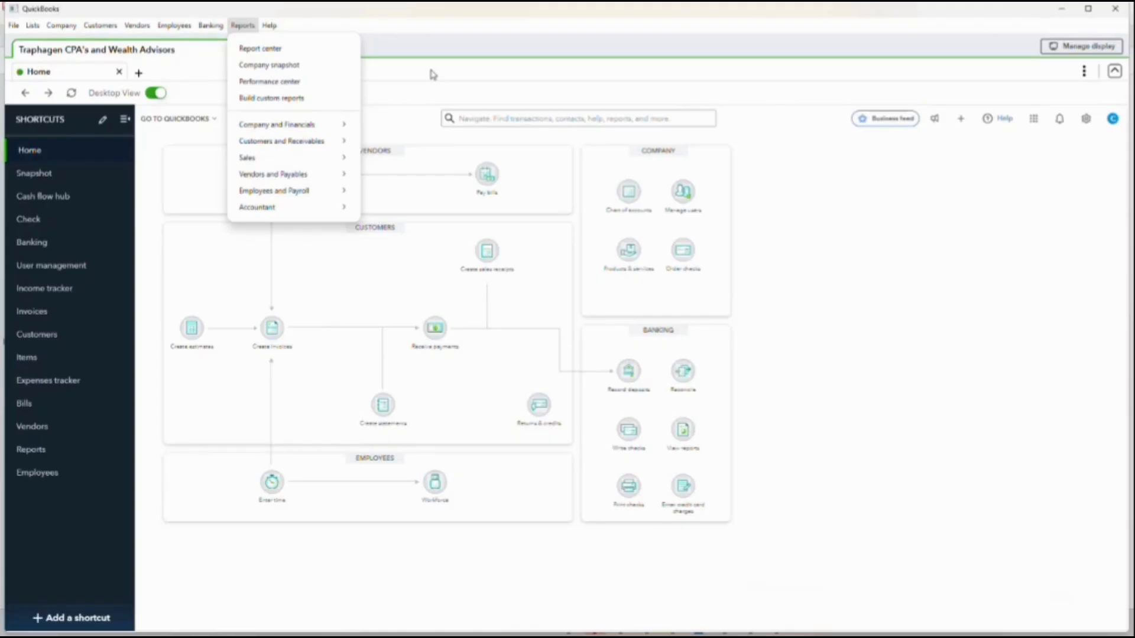
click(142, 26)
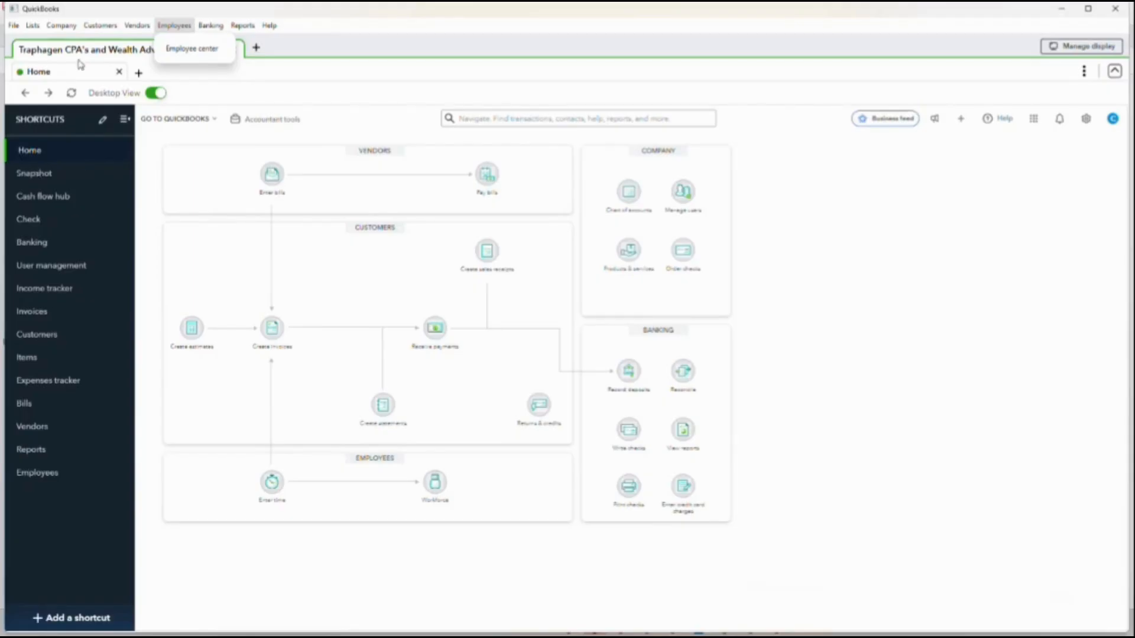
- View the customer list and look through the accounts in the company's chart of accounts
click(36, 335)
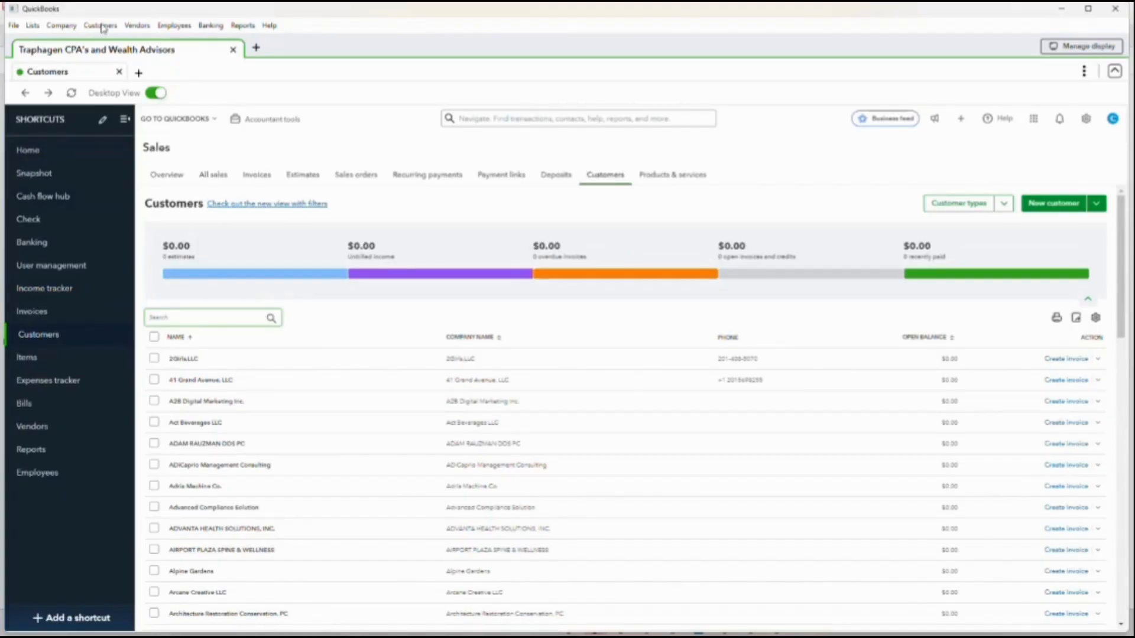
click(61, 25)
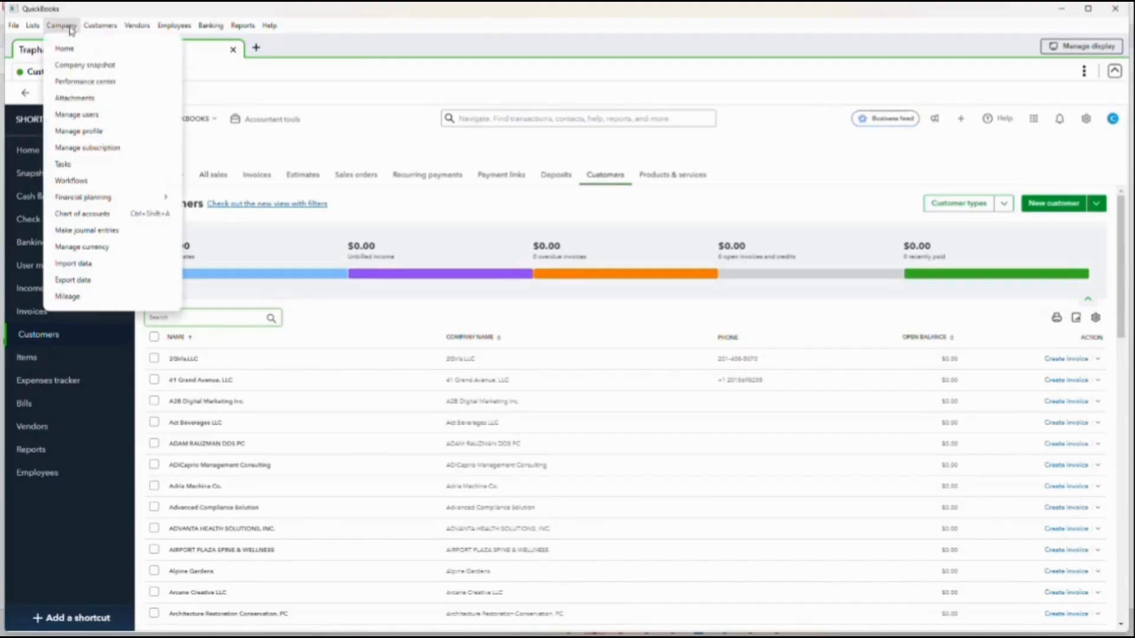
click(84, 216)
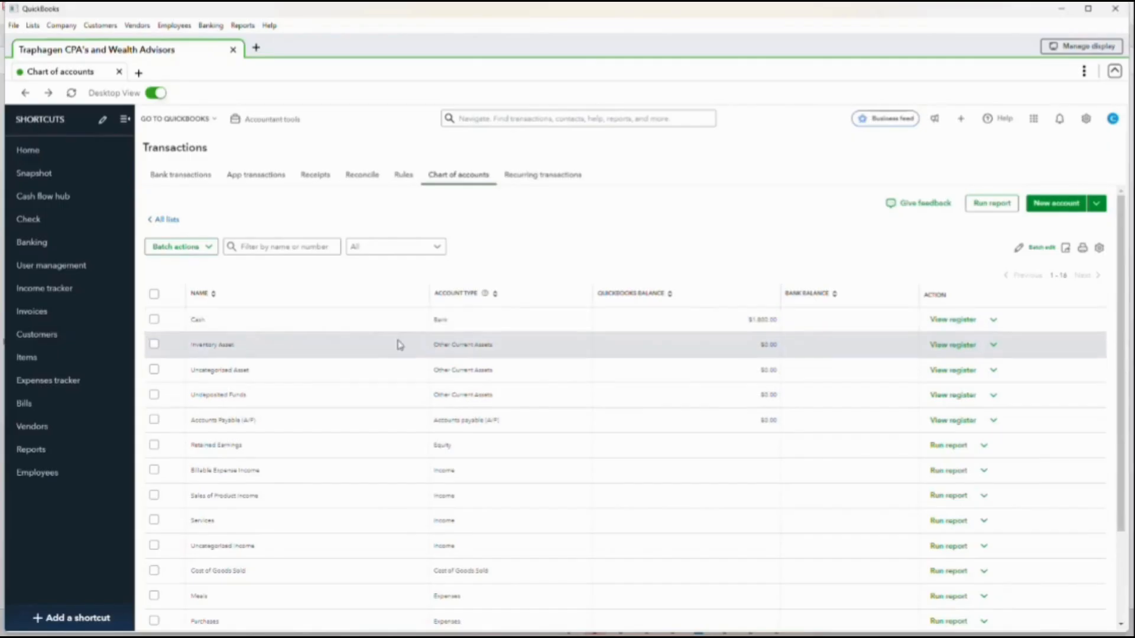
scroll(363, 334, down, 2)
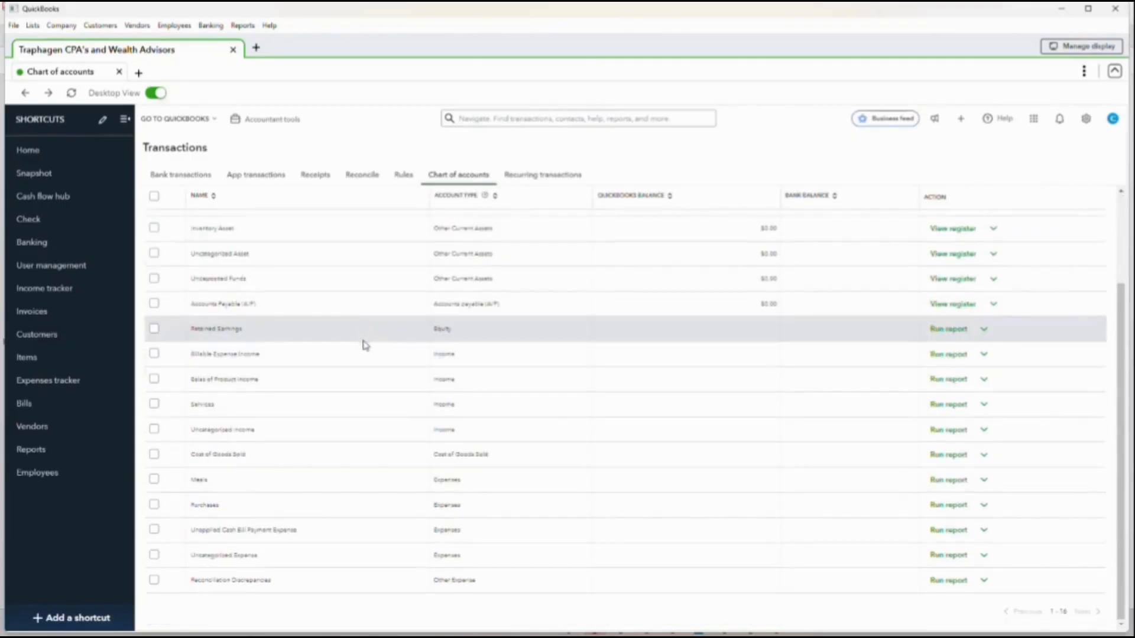
scroll(363, 346, up, 2)
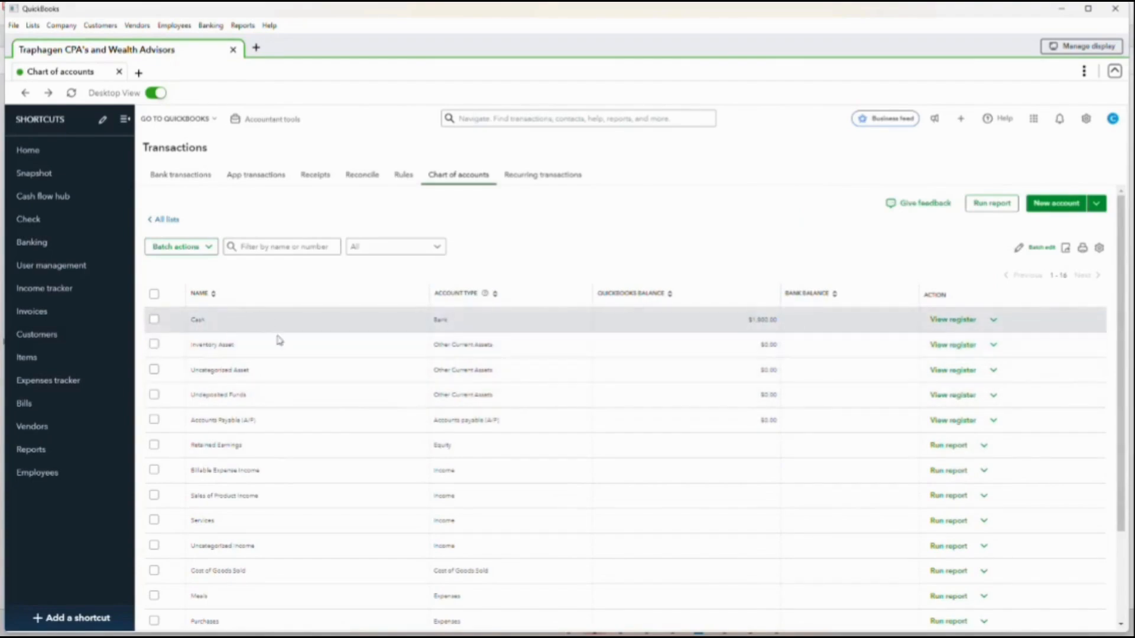
- Open the Cash account's register and start a new check entry with reference number 12000
click(953, 320)
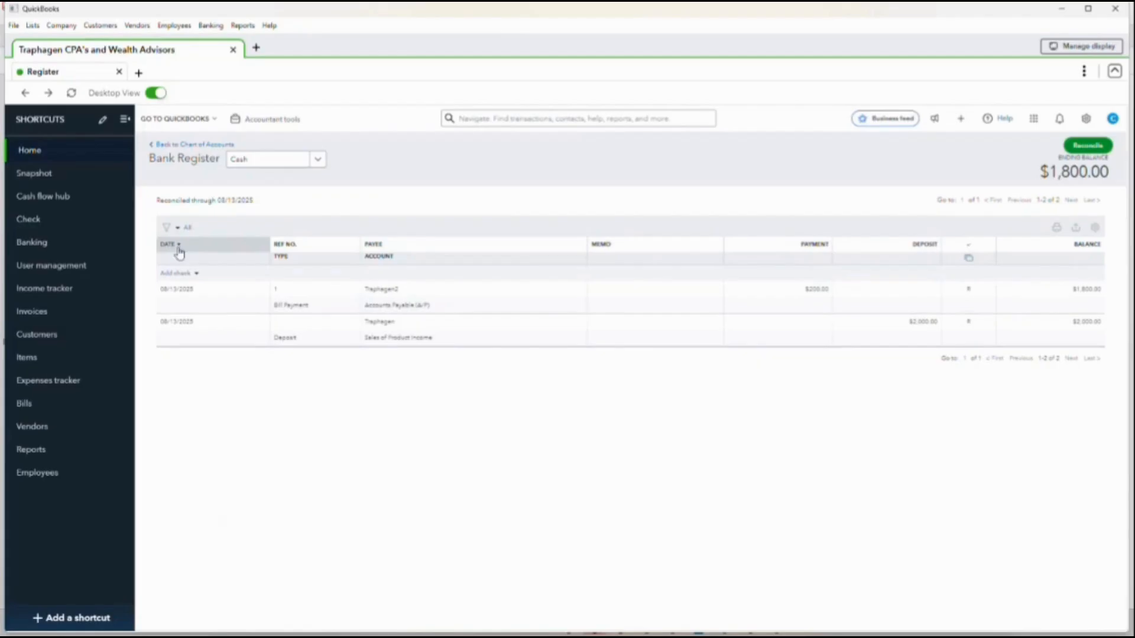
click(184, 279)
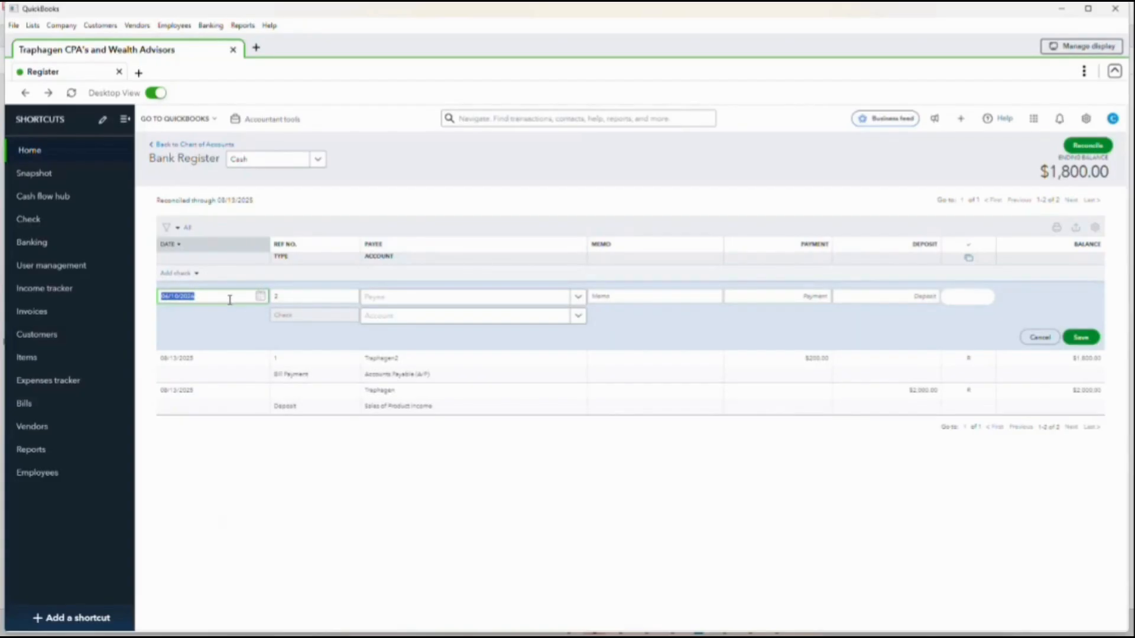
key(Tab)
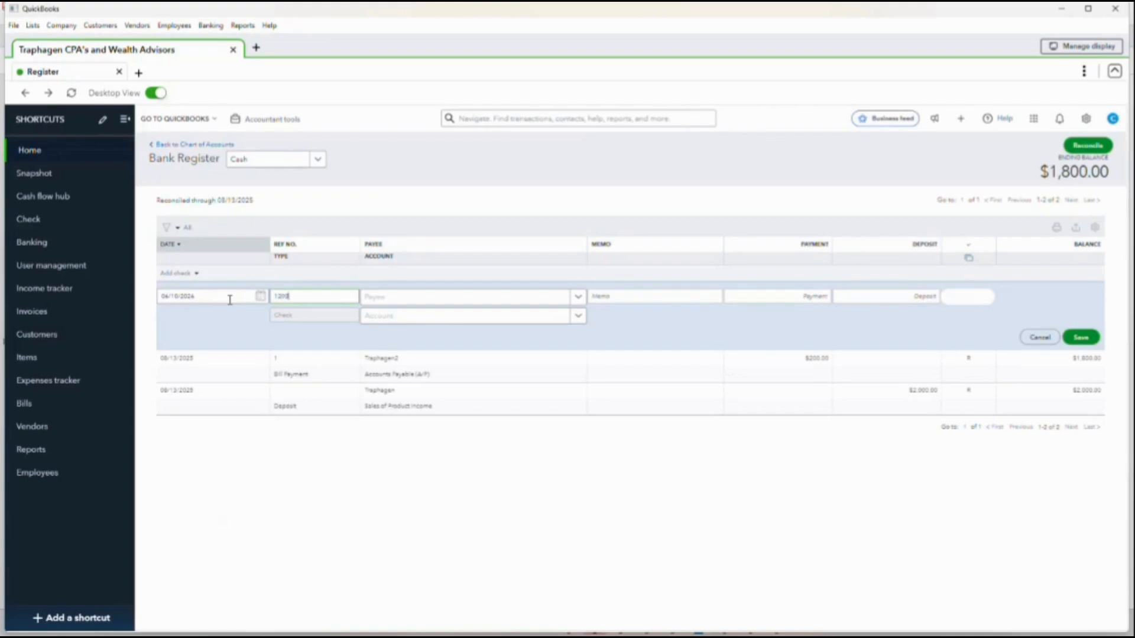
text(12000)
key(Tab)
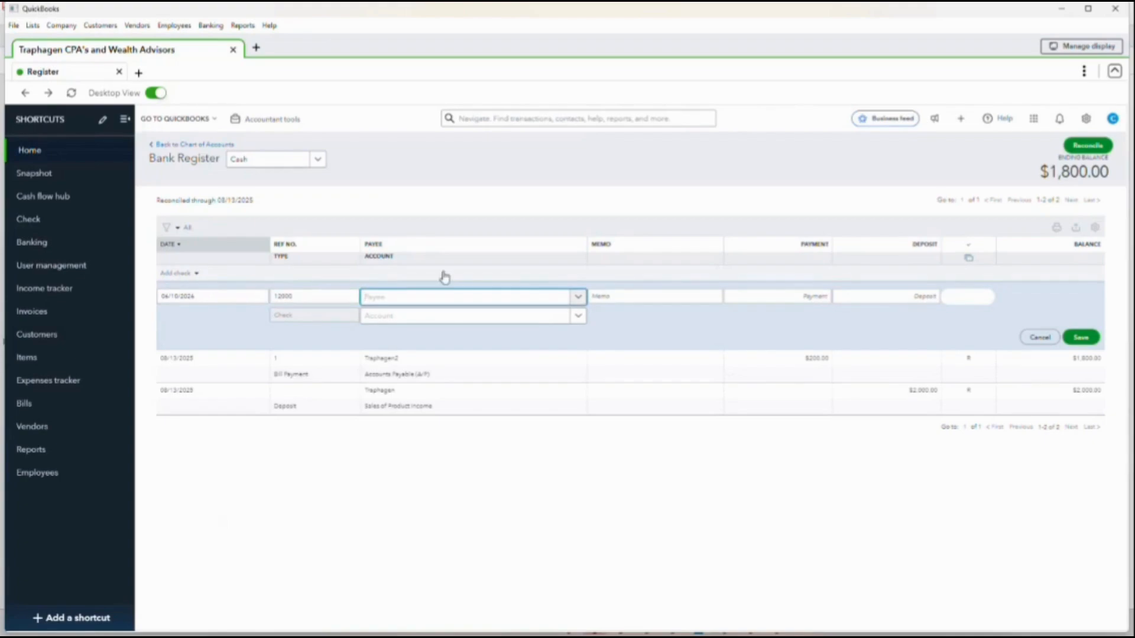
- Set the check's payee to ADVANTA HEALTH SOLUTIONS, INC. and browse the rest of the payee list
click(577, 297)
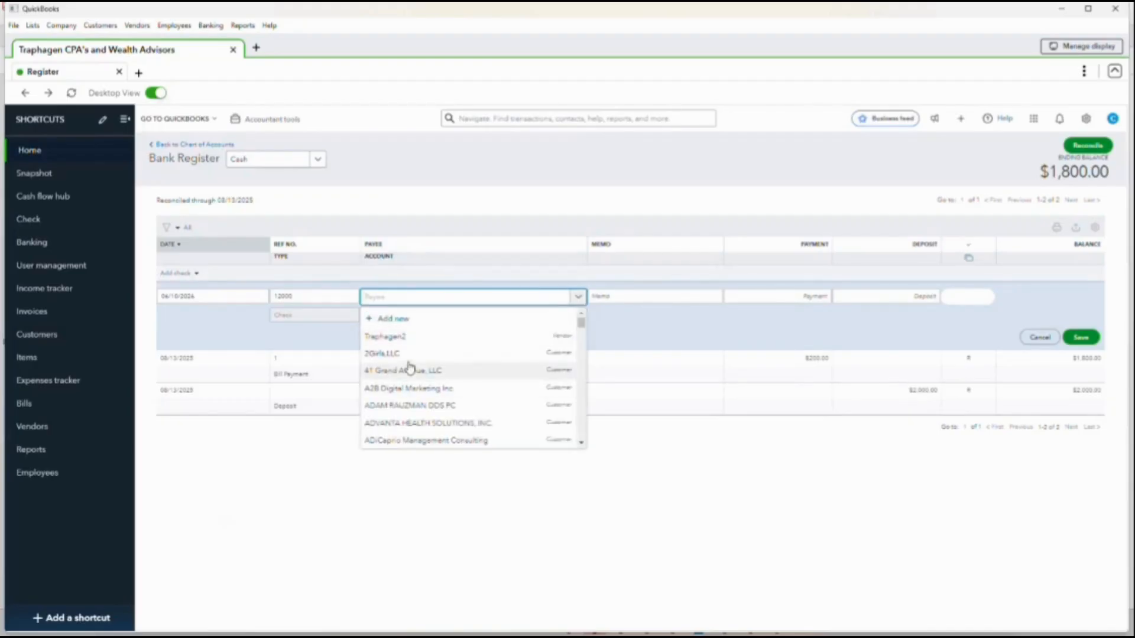
click(417, 425)
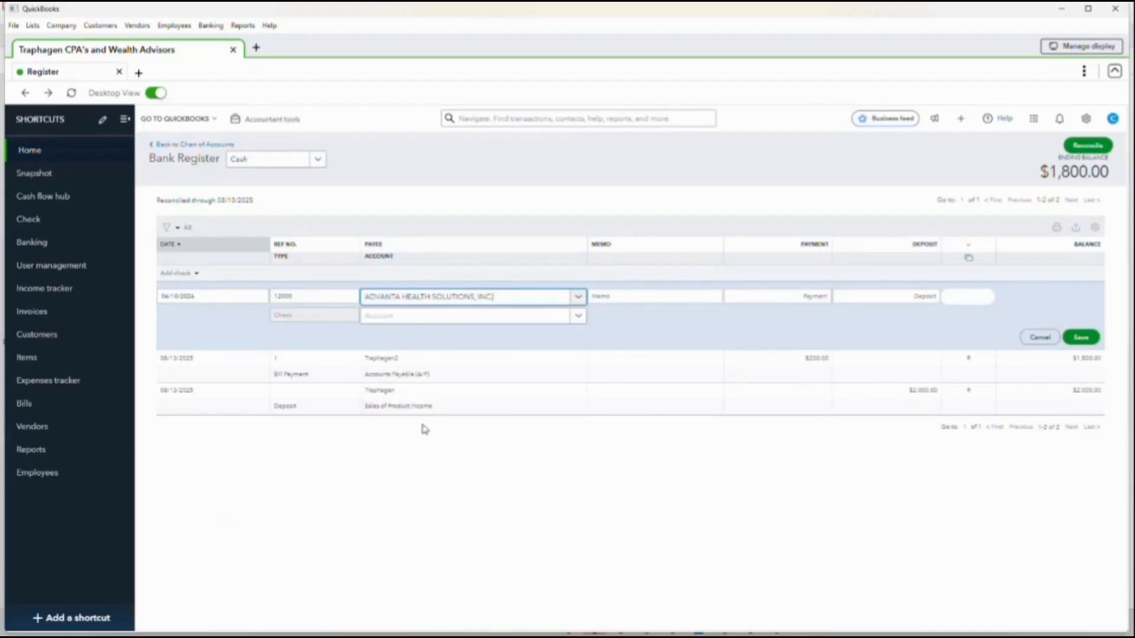
click(578, 298)
scroll(511, 366, down, 20)
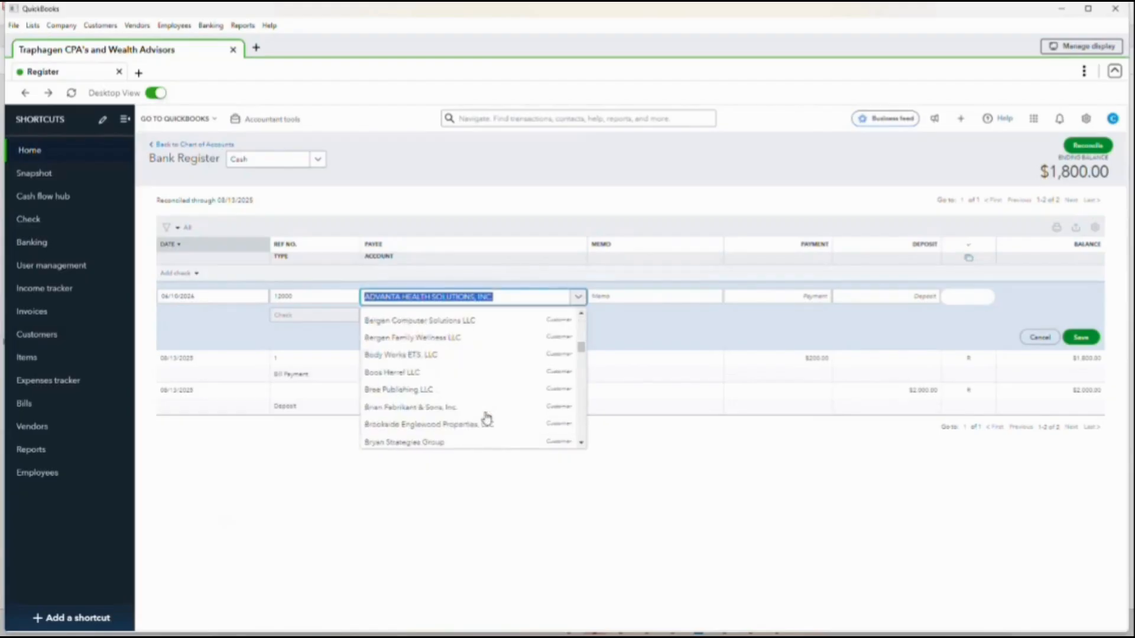
scroll(483, 402, down, 15)
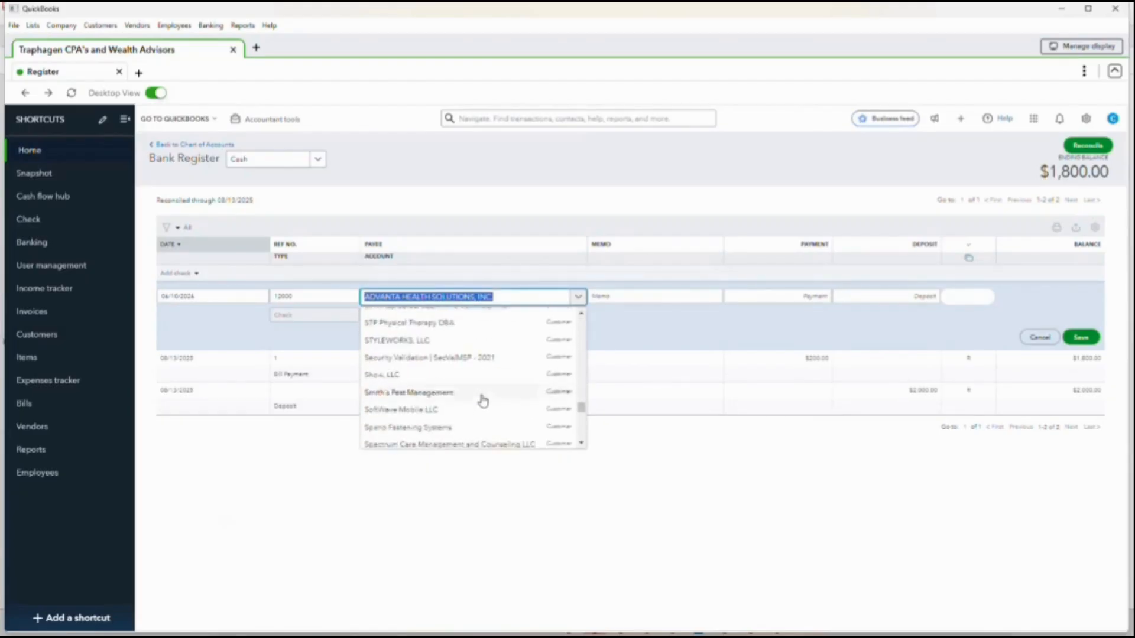
click(506, 299)
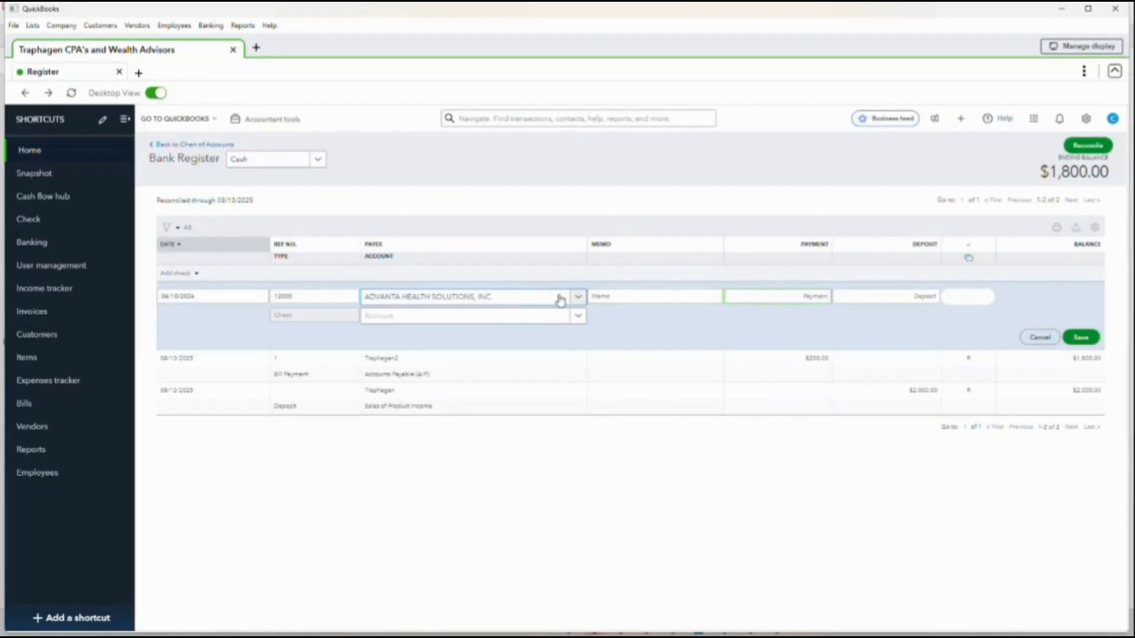
- Enter a payment amount of 1500 for the check
click(810, 296)
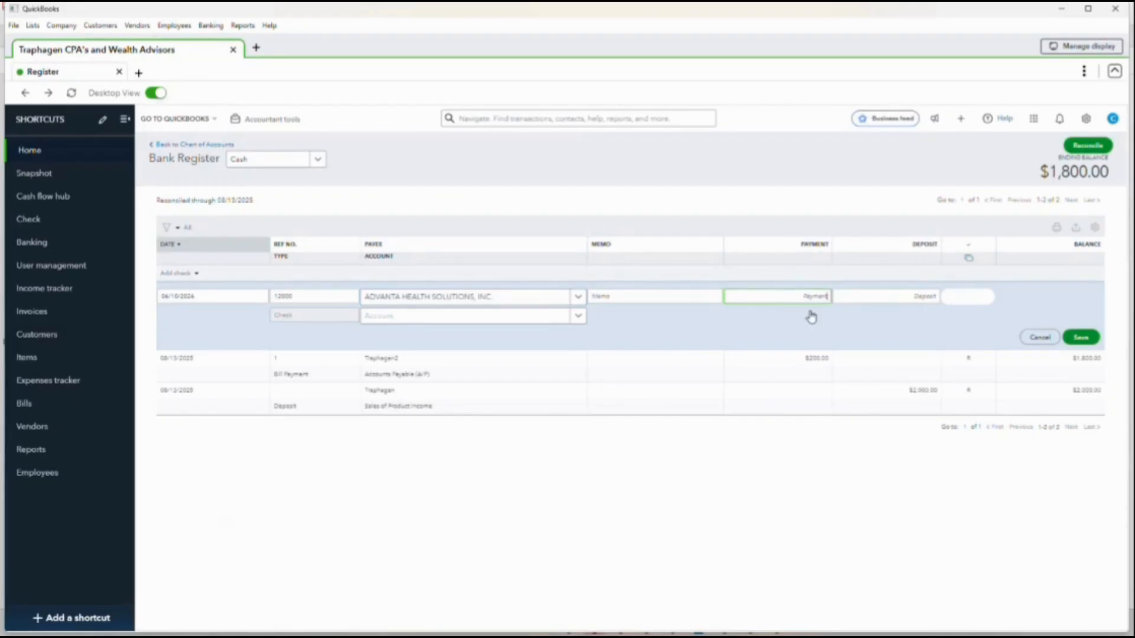
text(1500)
key(Tab)
key(Tab)
key(Tab)
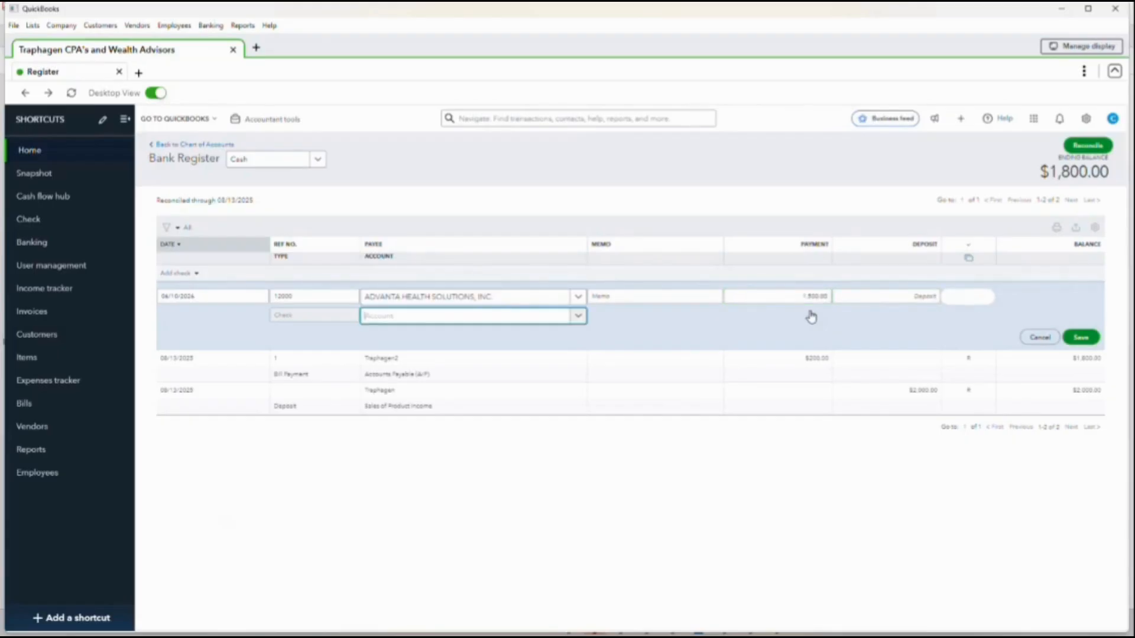
- Assign the check to the Purchases expense account and save the transaction
click(578, 317)
scroll(443, 417, down, 5)
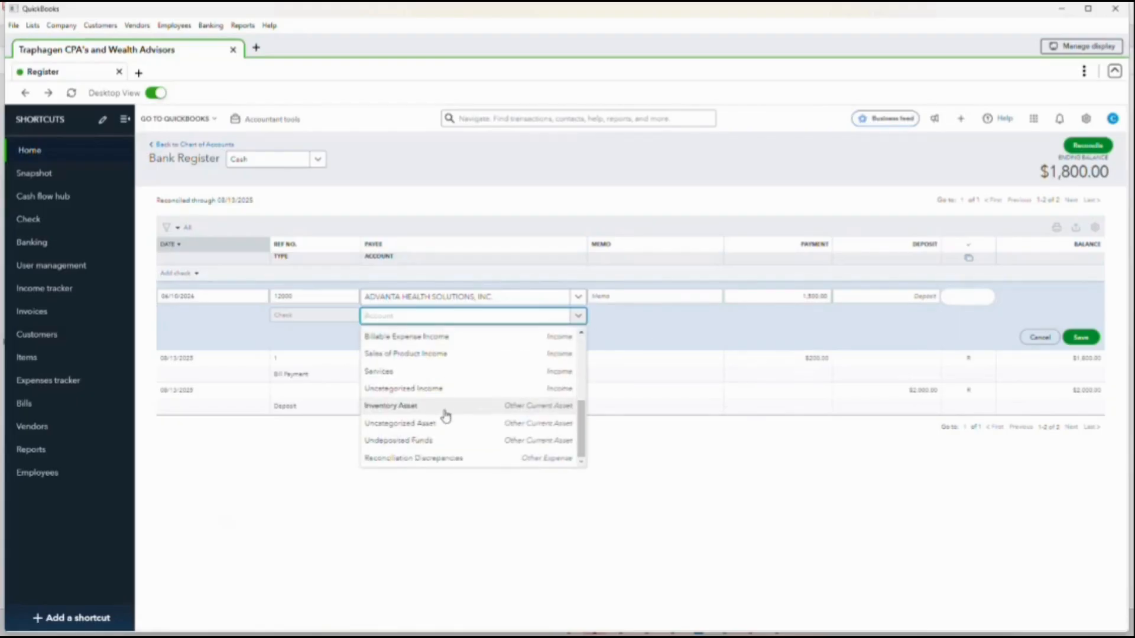
scroll(455, 426, up, 6)
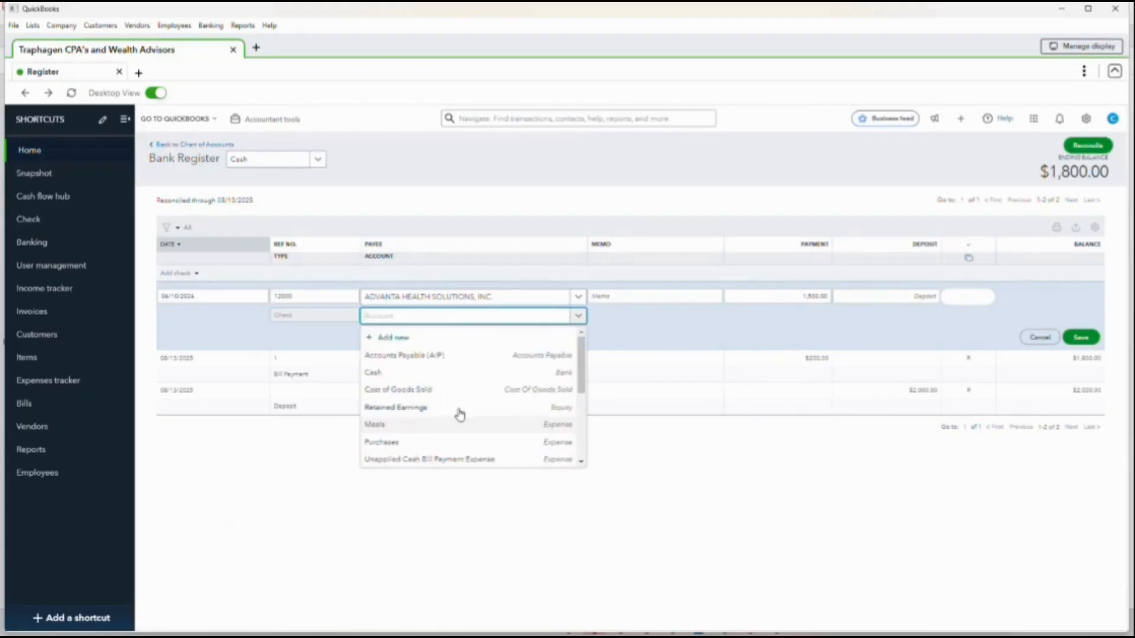
click(444, 447)
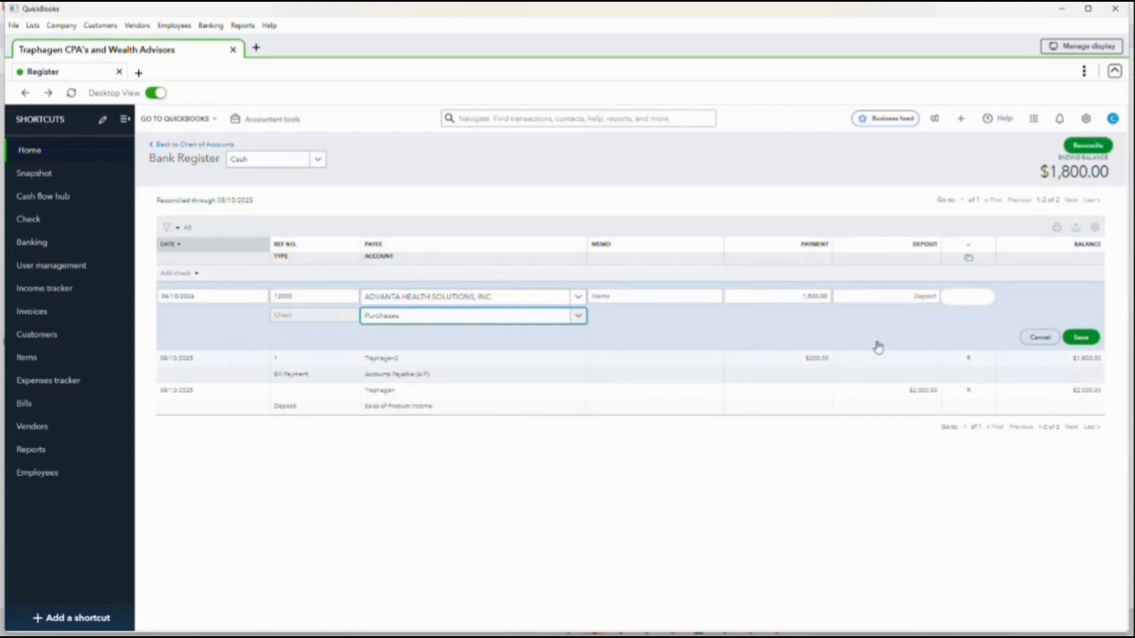
click(1081, 337)
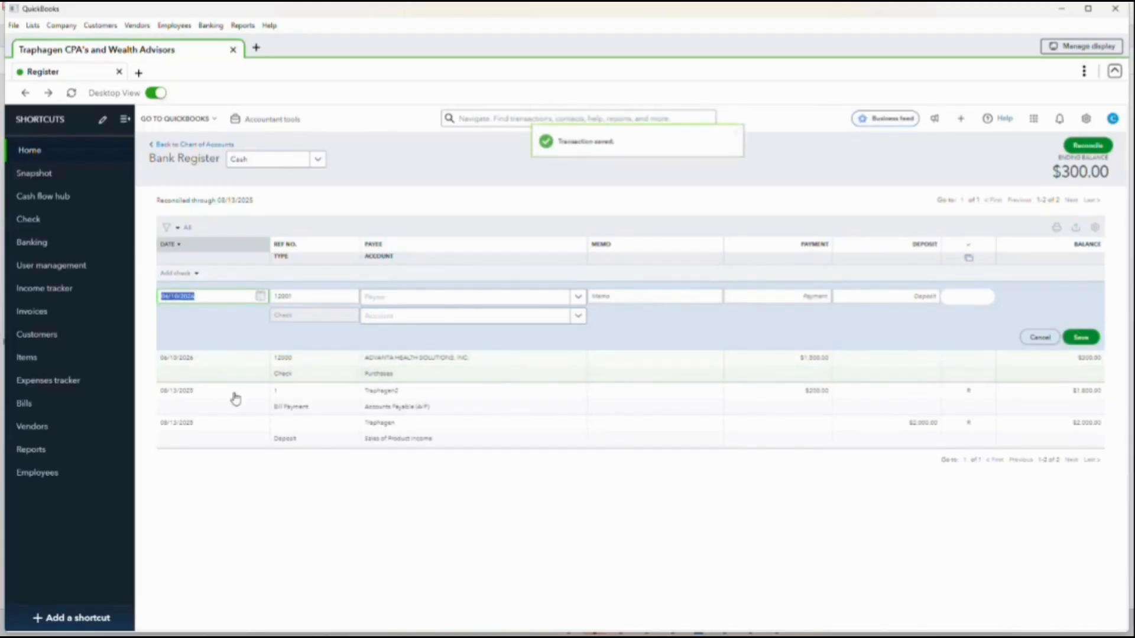
- Change the new register entry's transaction type from check to Deposit
click(197, 273)
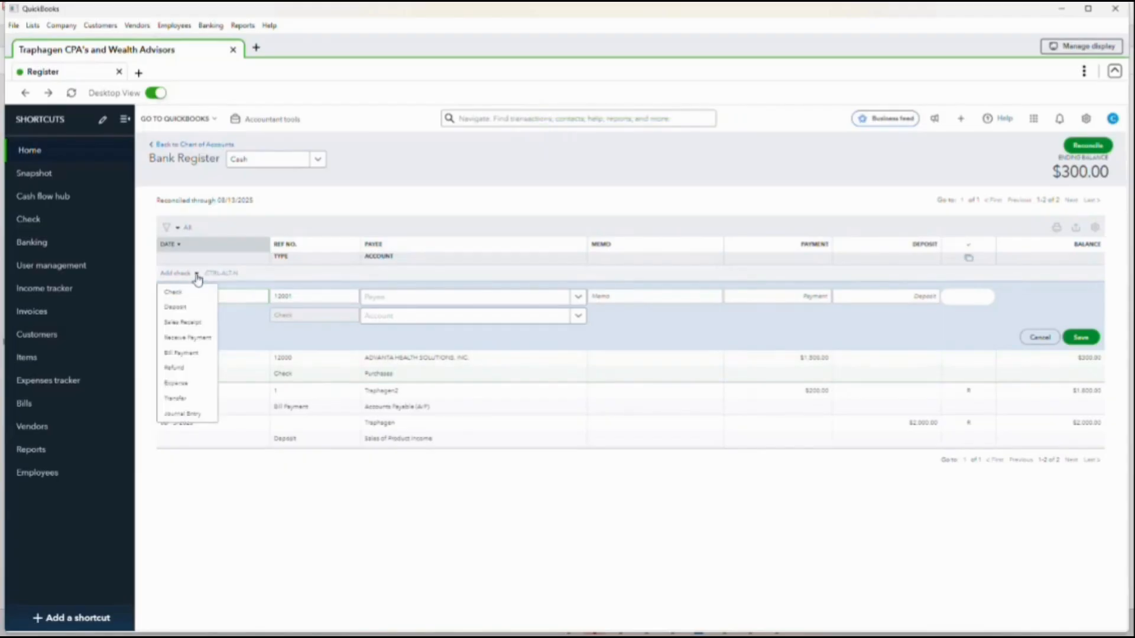
click(181, 309)
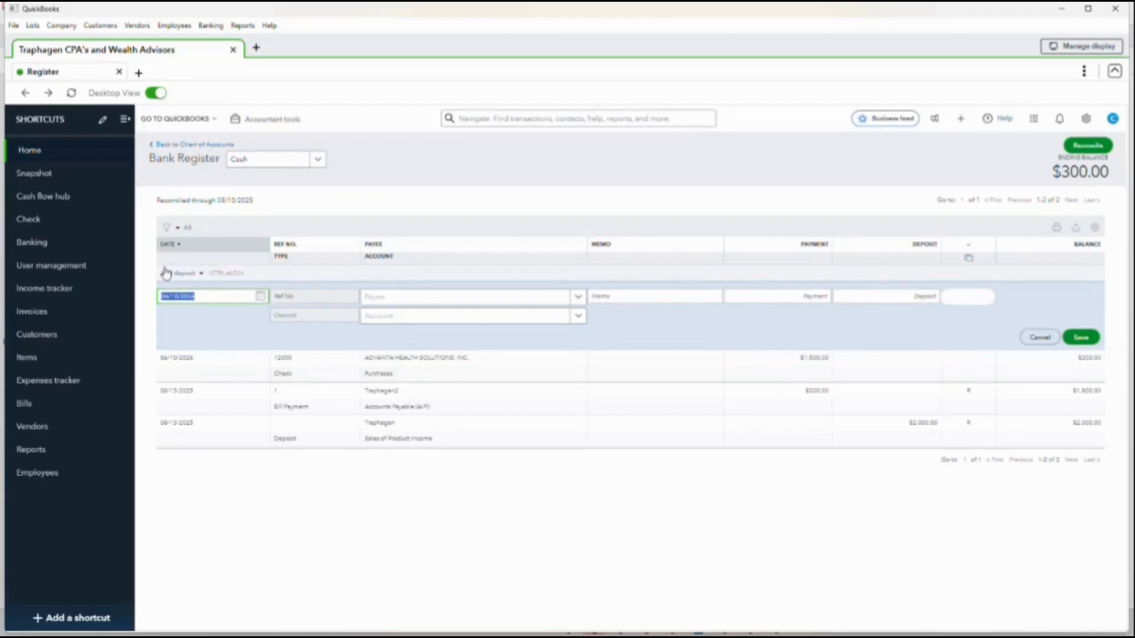
click(201, 274)
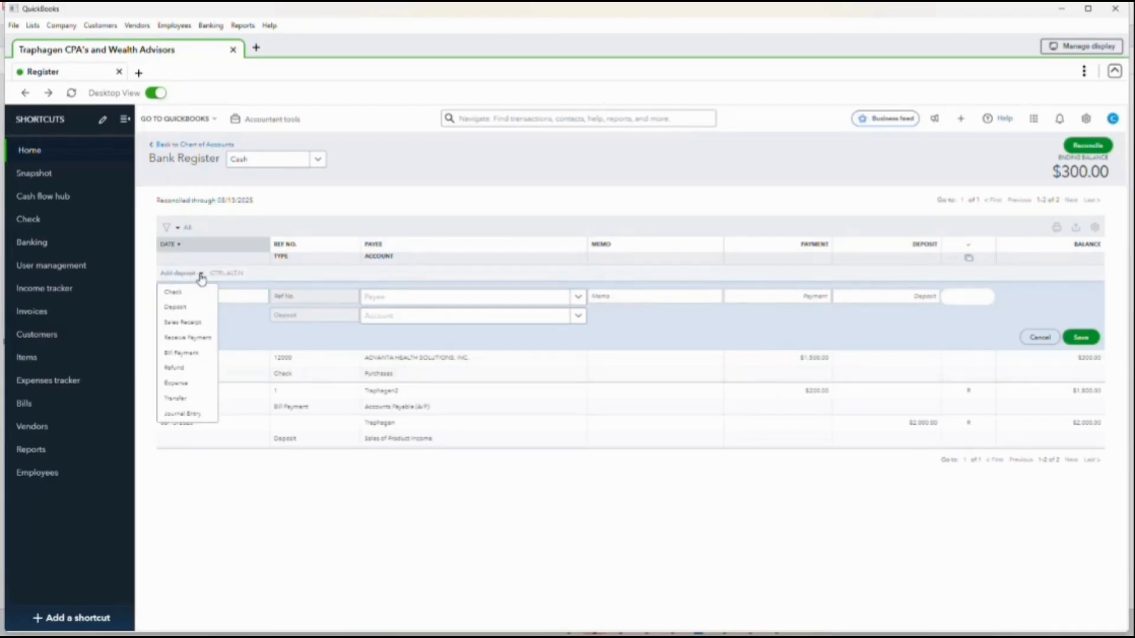
click(186, 312)
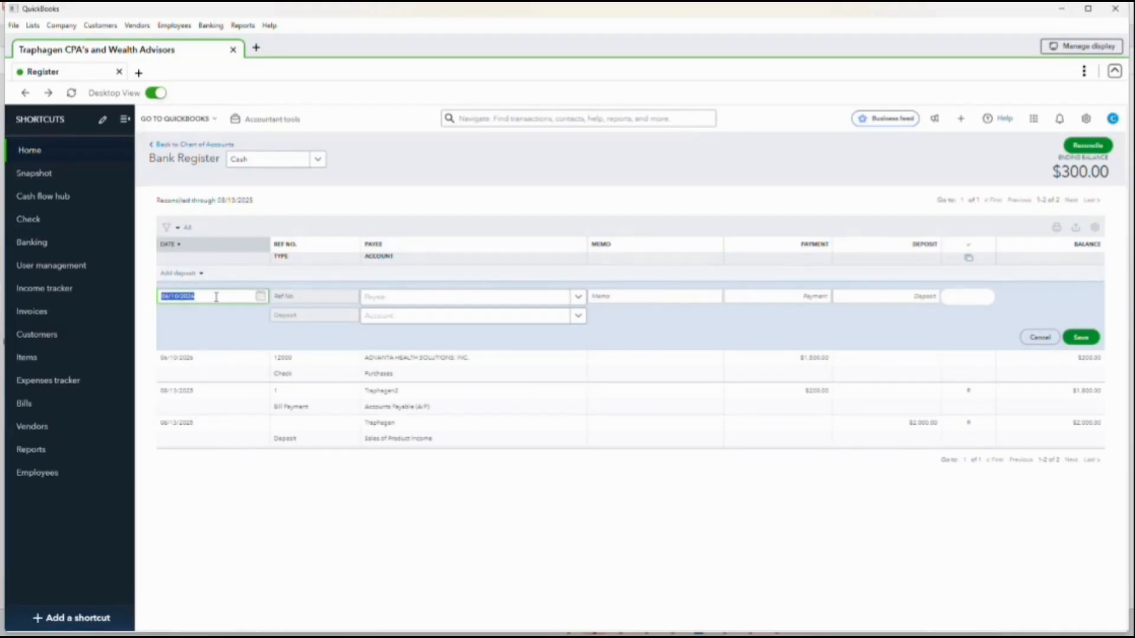
- Enter a deposit amount of 36,000 for the new register entry
key(Tab)
key(Tab)
key(Tab)
key(Tab)
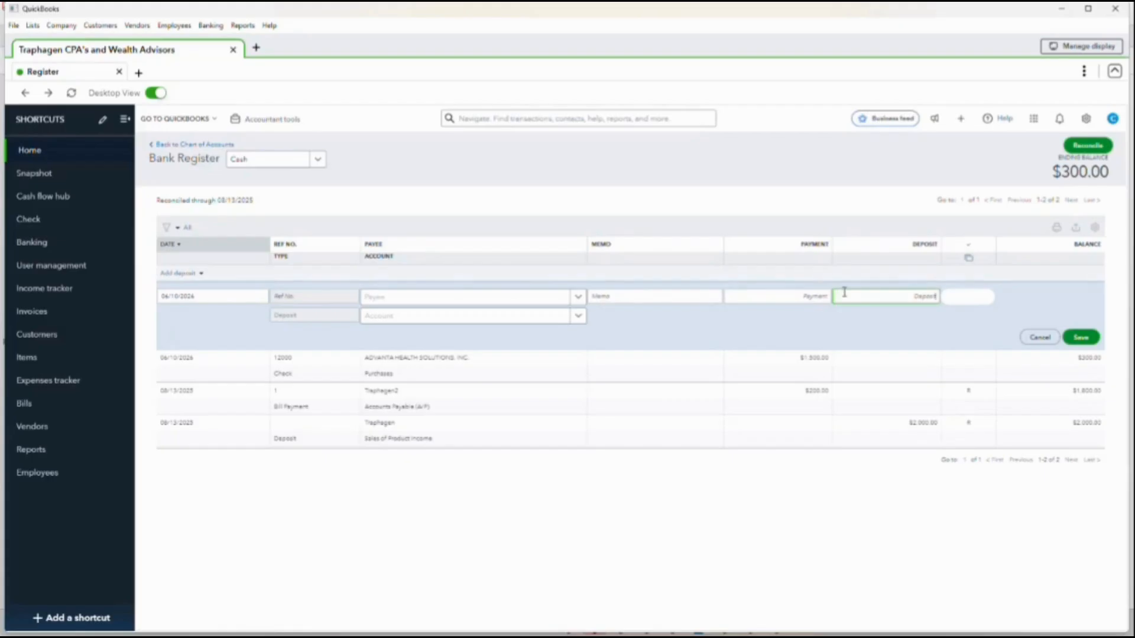
key(Tab)
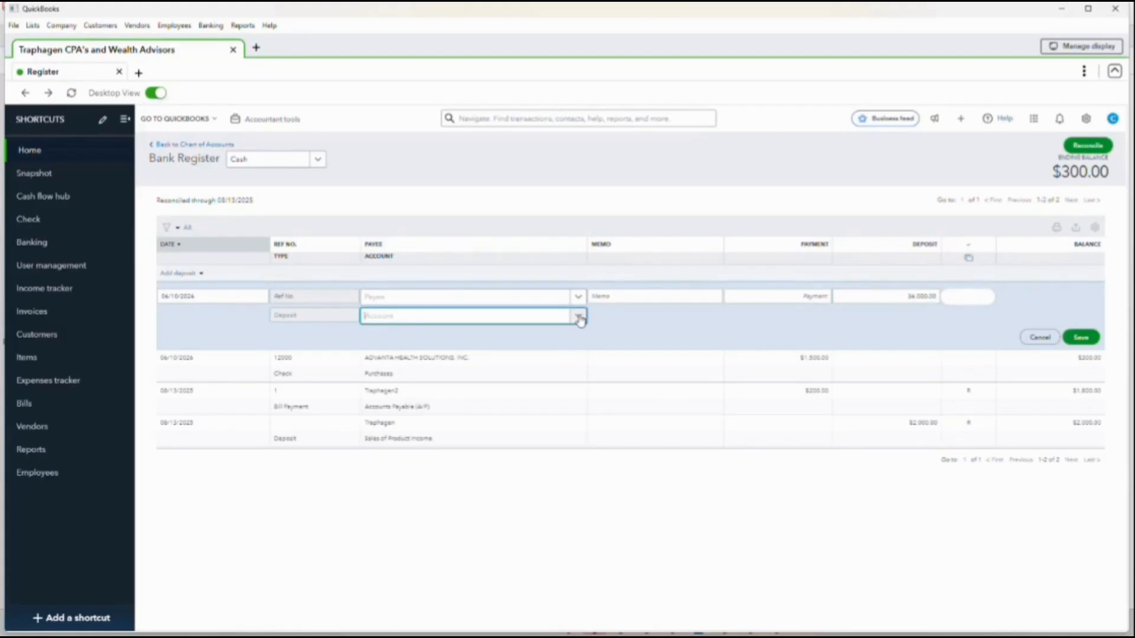
- Assign the deposit to the Sales of Product Income account and save the transaction
click(579, 318)
scroll(426, 417, down, 1)
scroll(427, 417, down, 3)
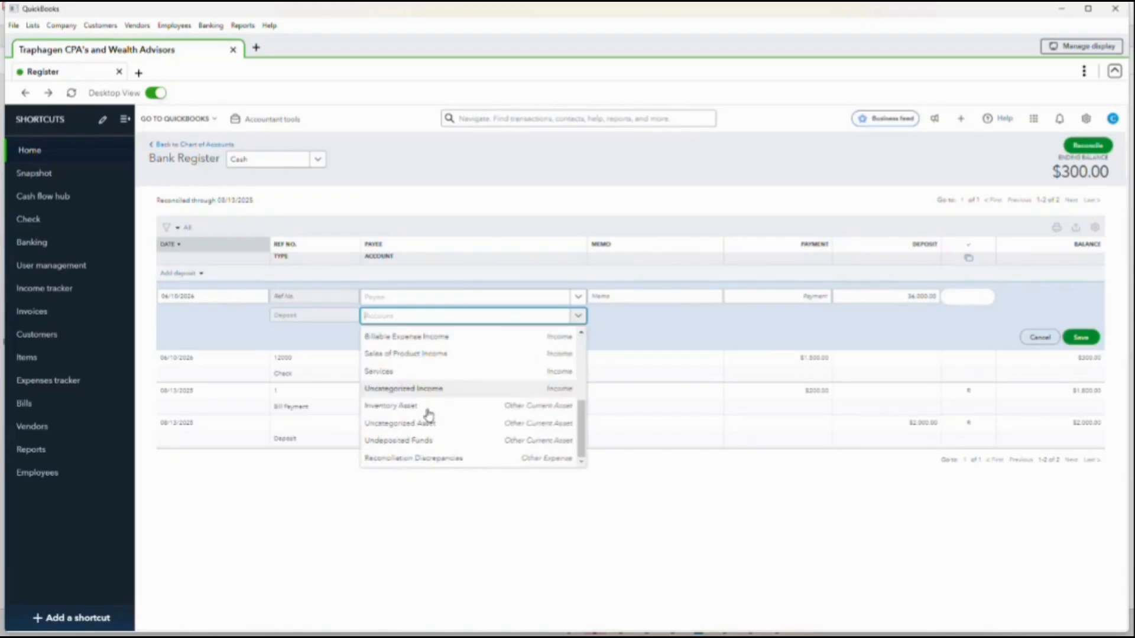
click(413, 353)
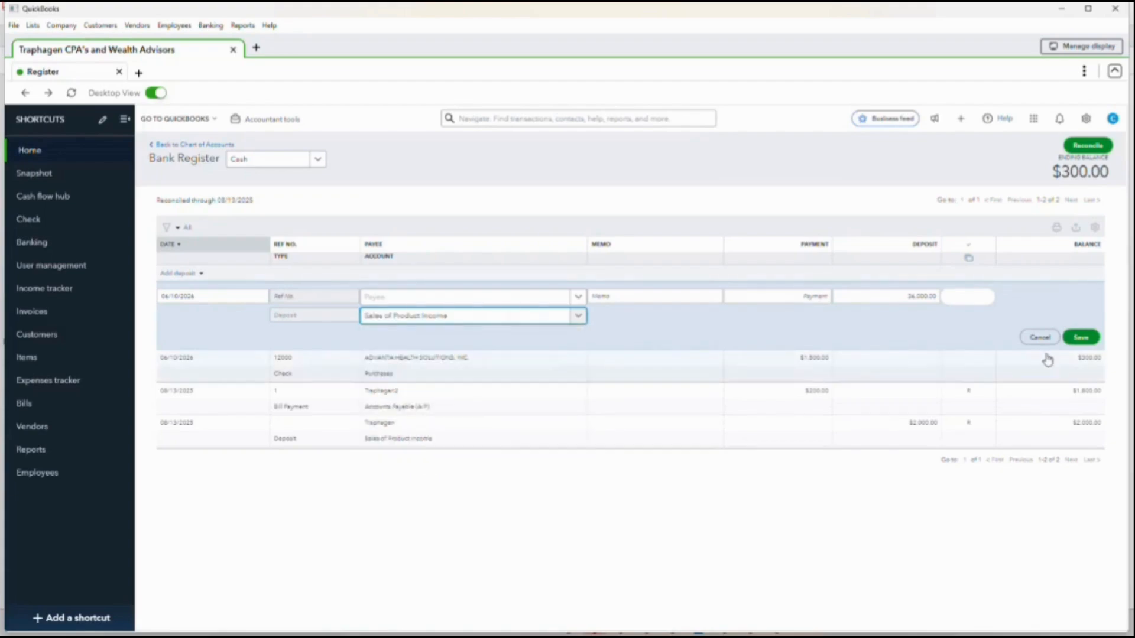
click(1094, 348)
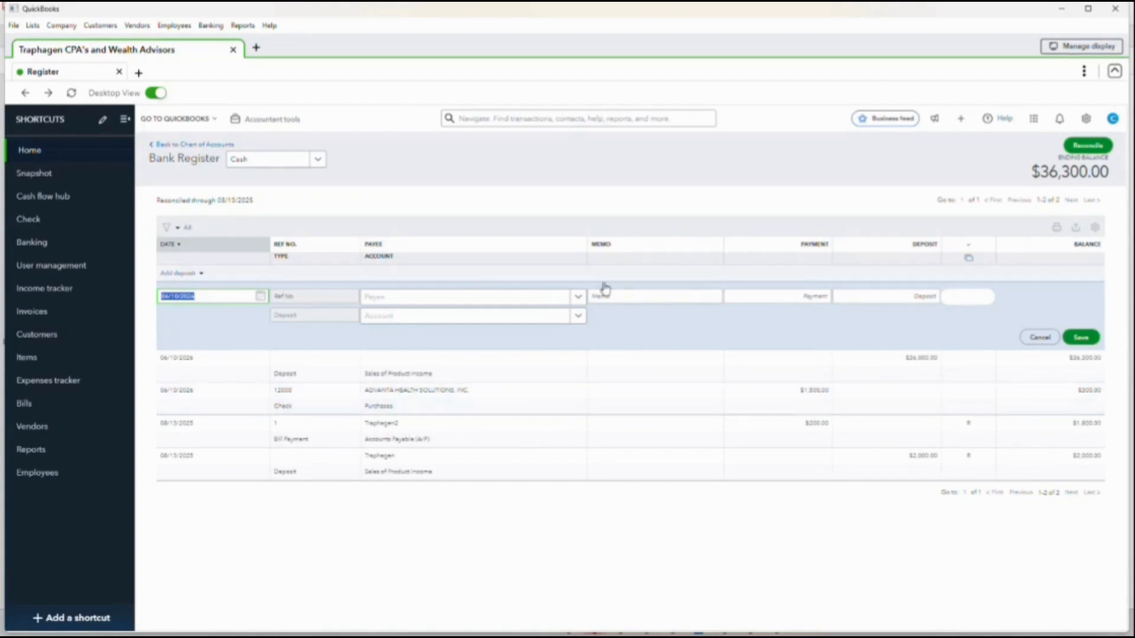
- Check which other account registers are available, return to the chart of accounts and look through its accounts
click(320, 161)
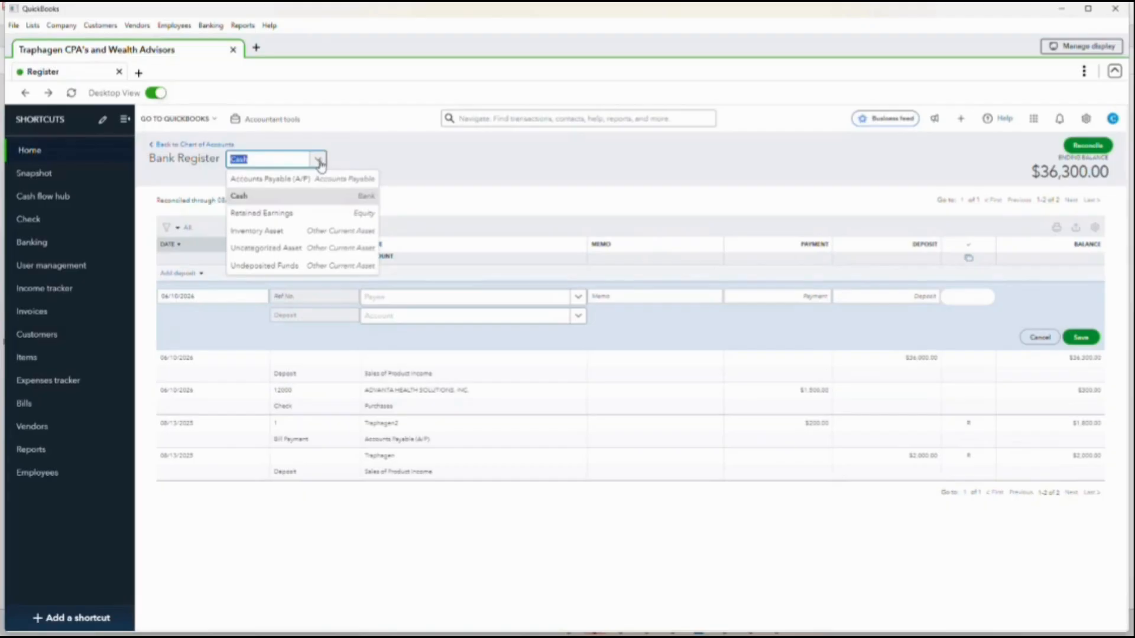
click(198, 146)
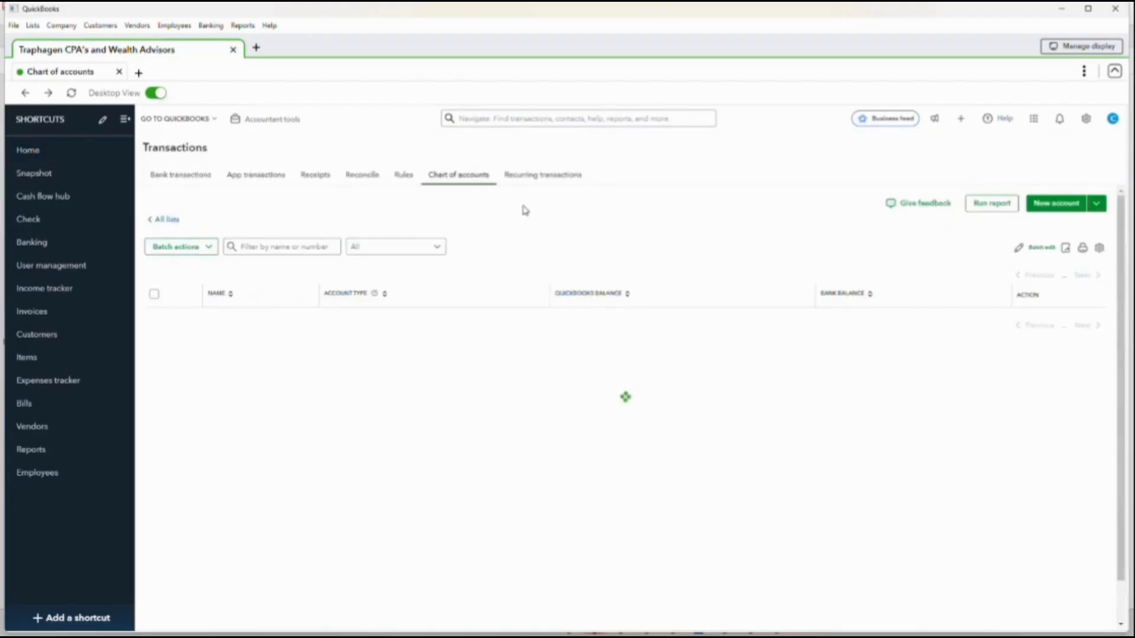
scroll(807, 422, down, 2)
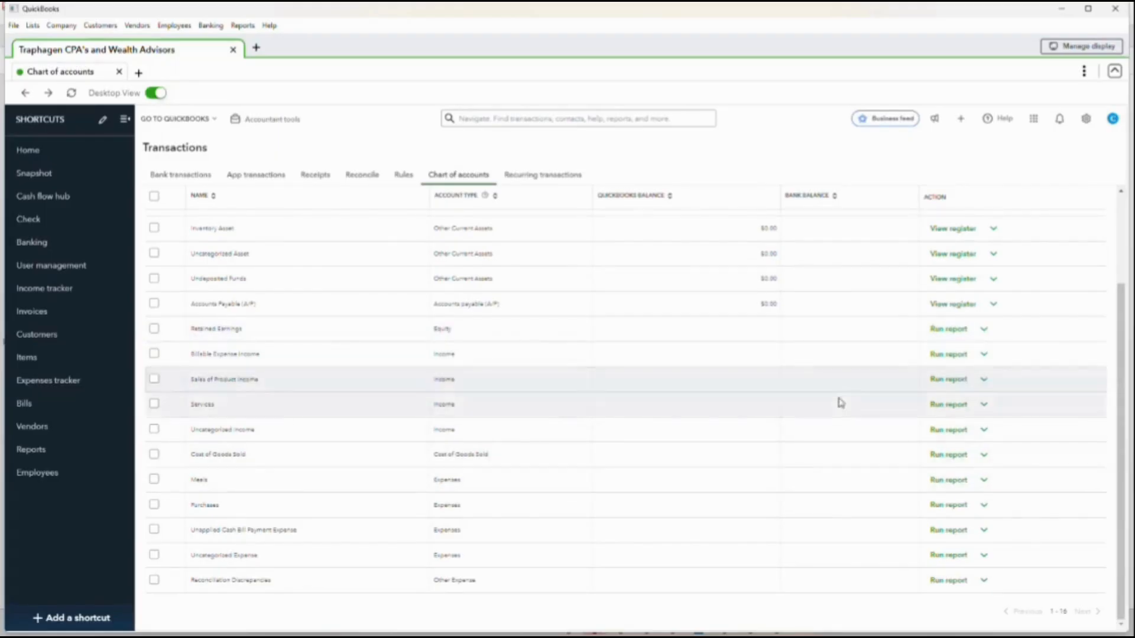
scroll(863, 384, up, 2)
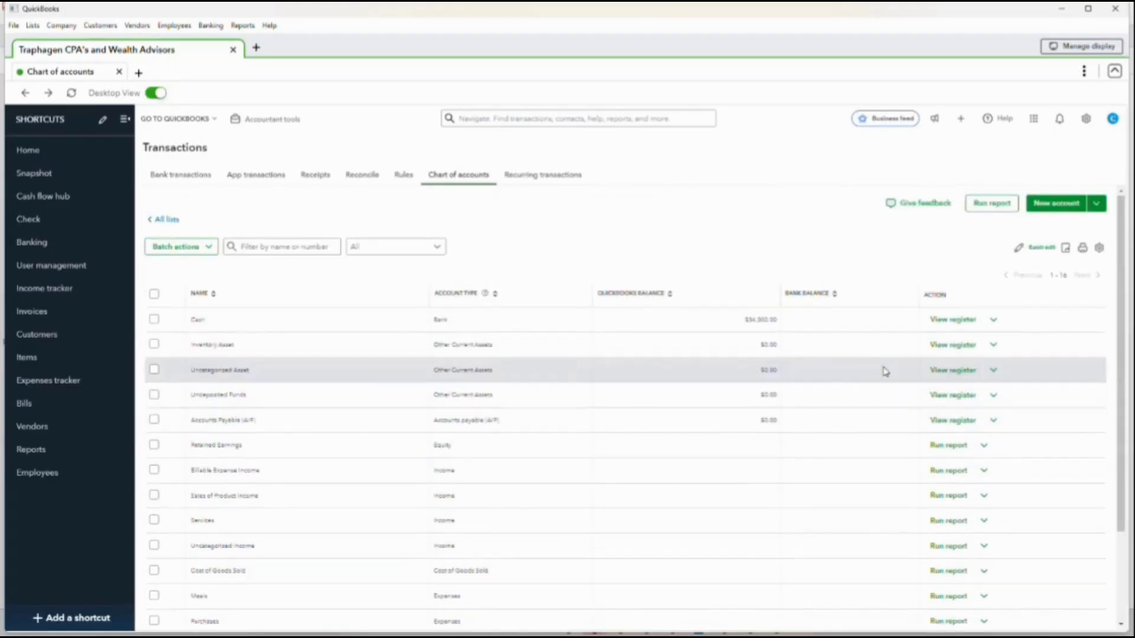
- Open a new account form, review the available account types and close the form without saving
click(1055, 205)
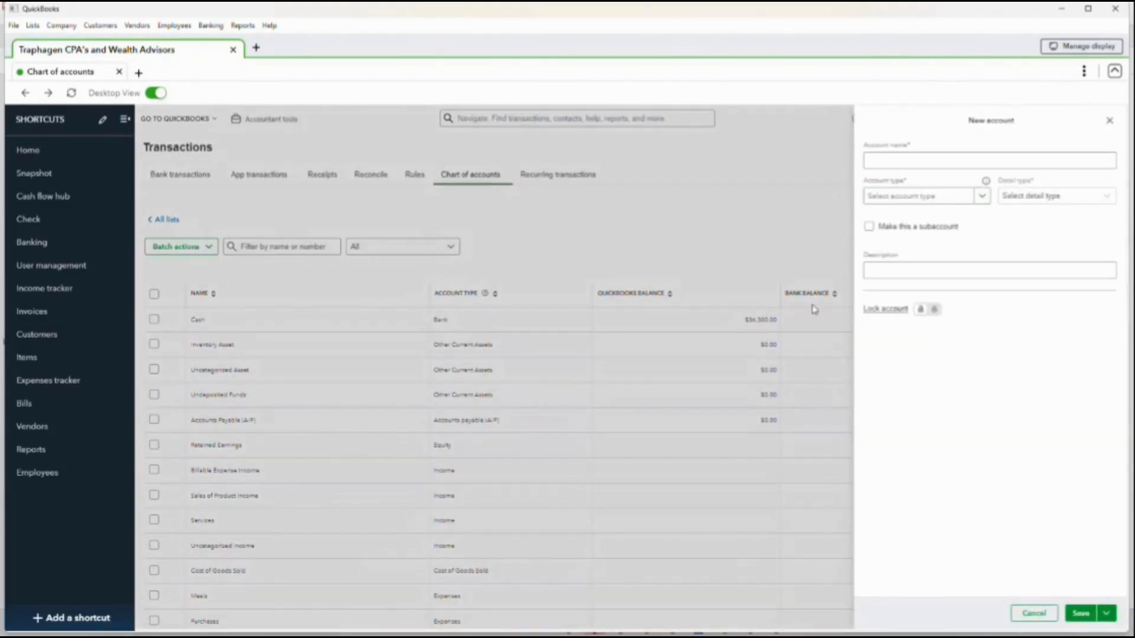
click(878, 158)
click(982, 198)
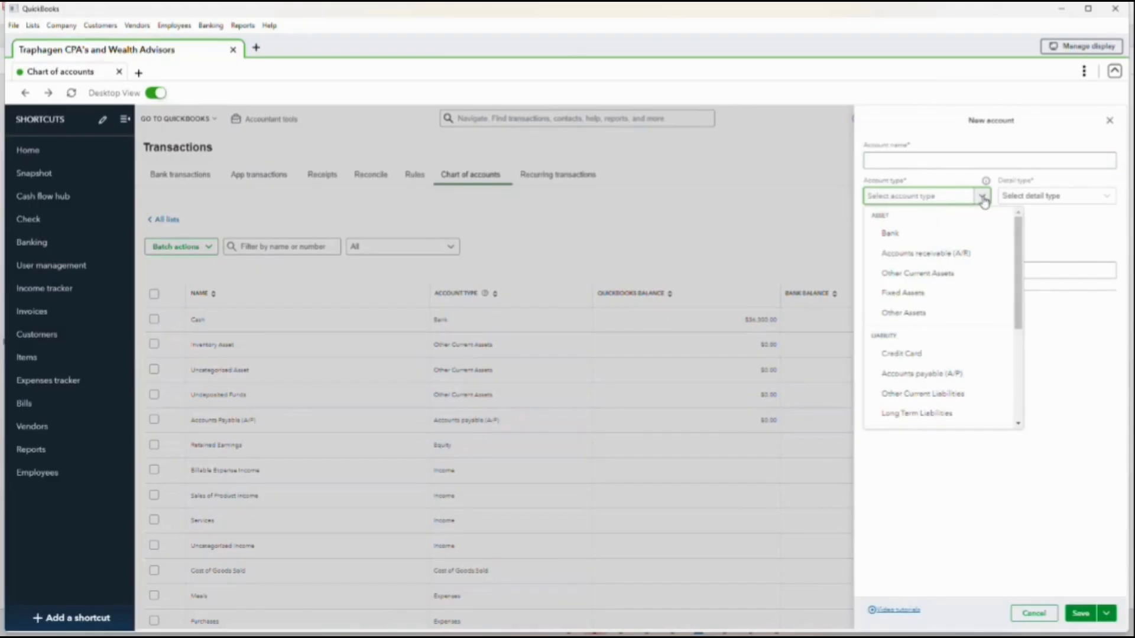
scroll(946, 373, down, 3)
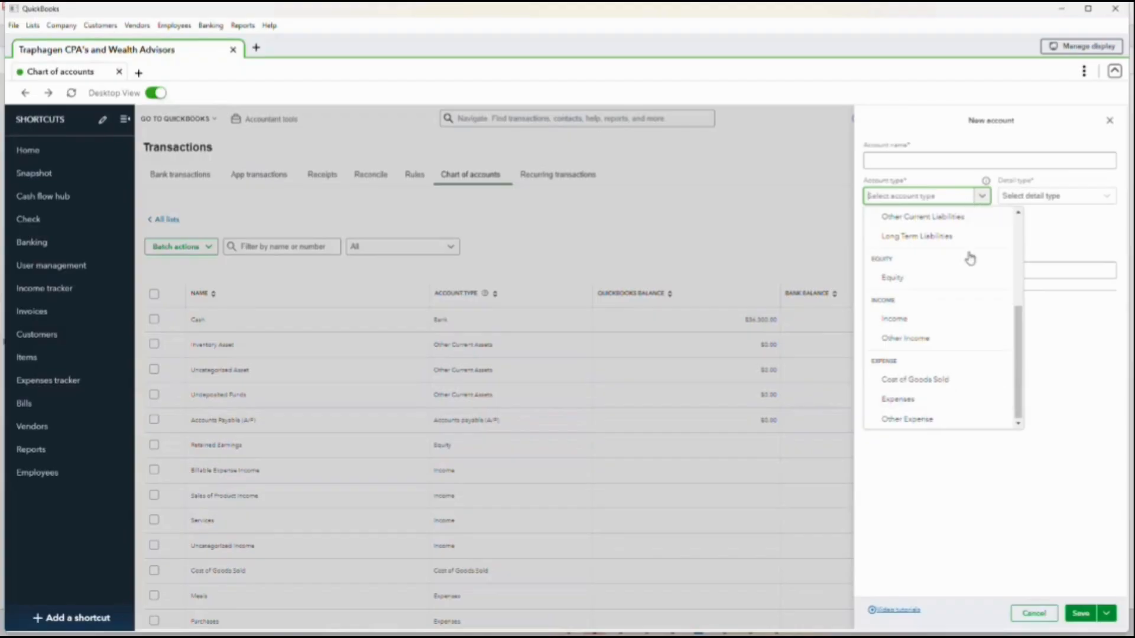
scroll(968, 256, up, 3)
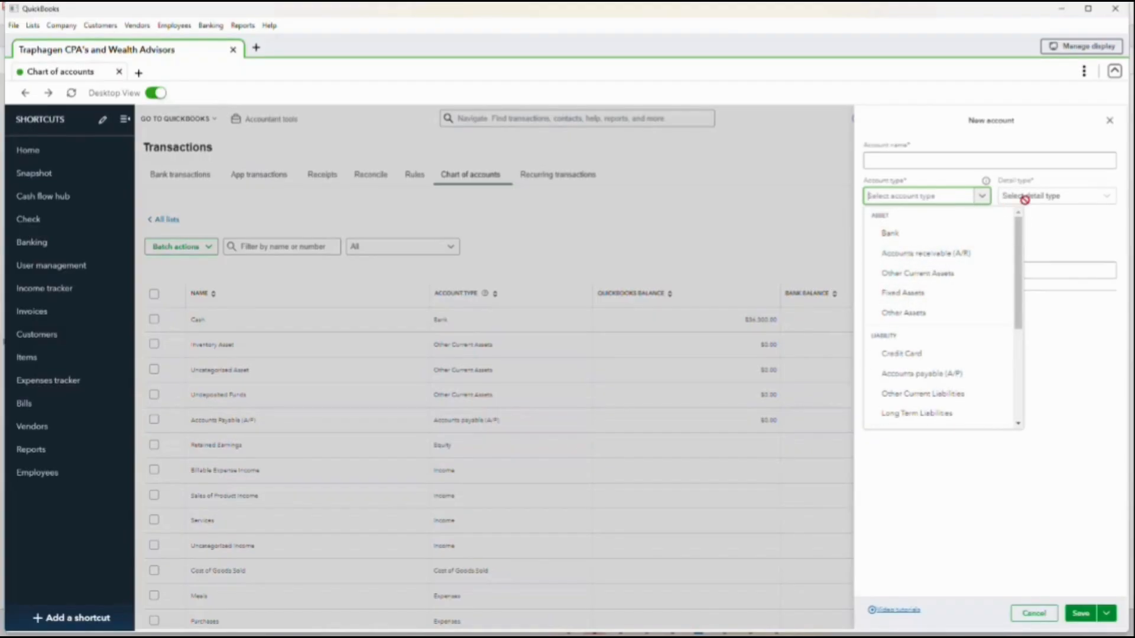
click(1076, 239)
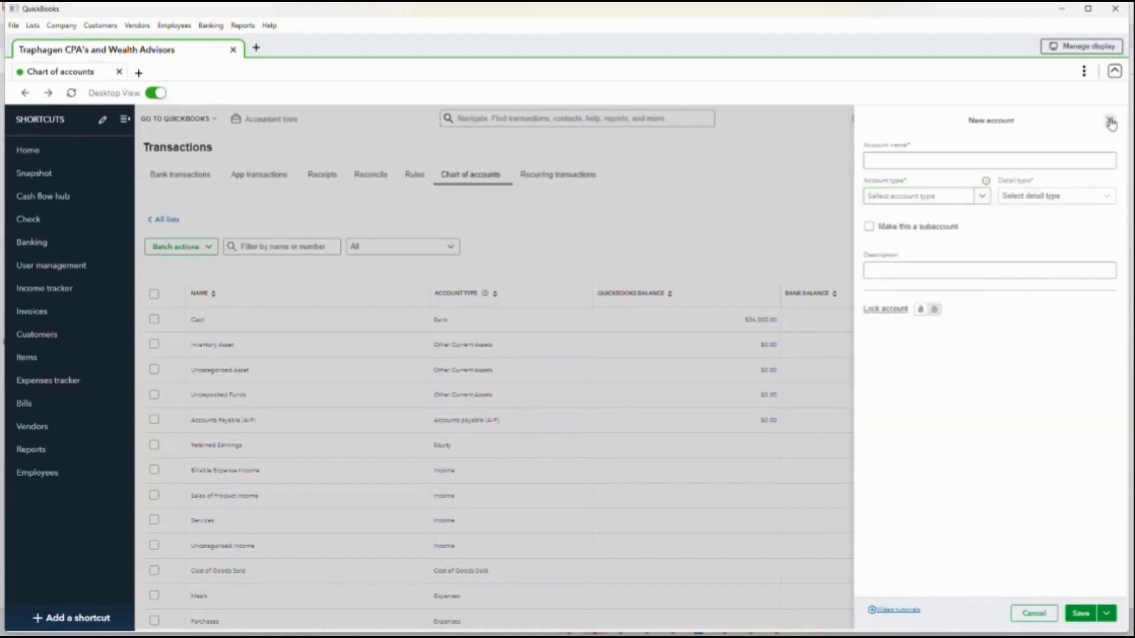
click(1109, 120)
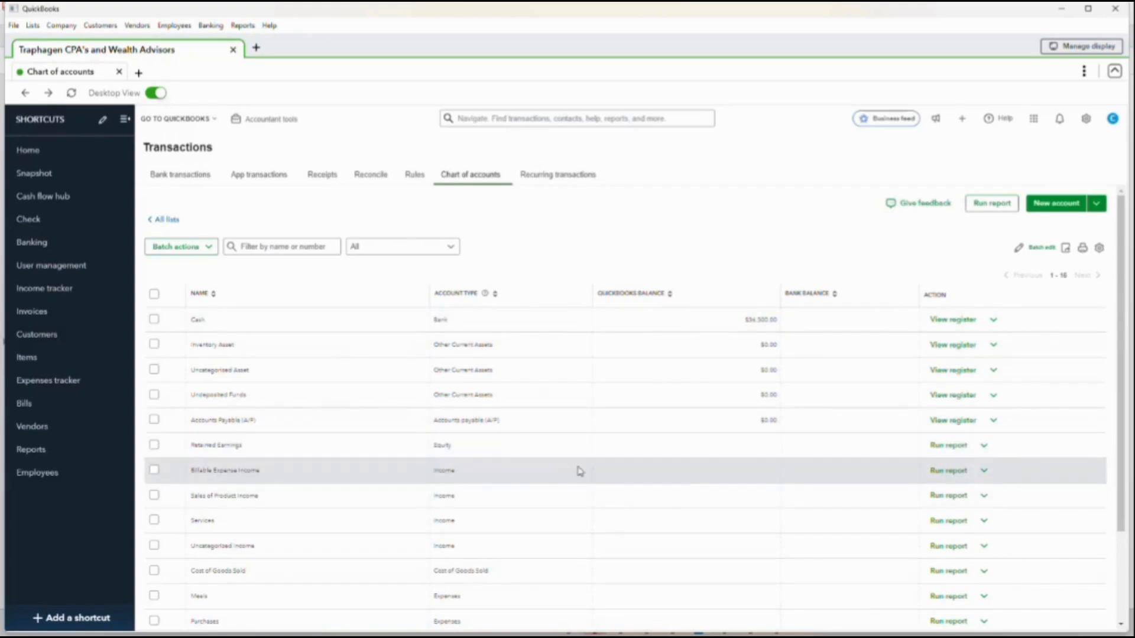
- Open the Cash account's details for editing, review them and close without changes
scroll(792, 482, down, 1)
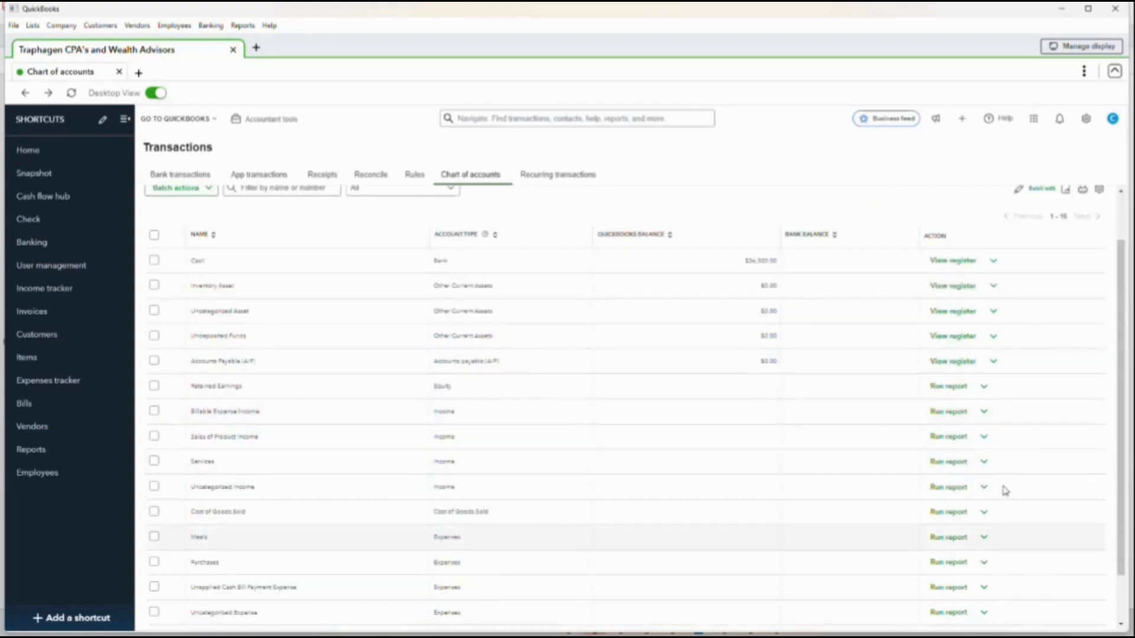
click(996, 263)
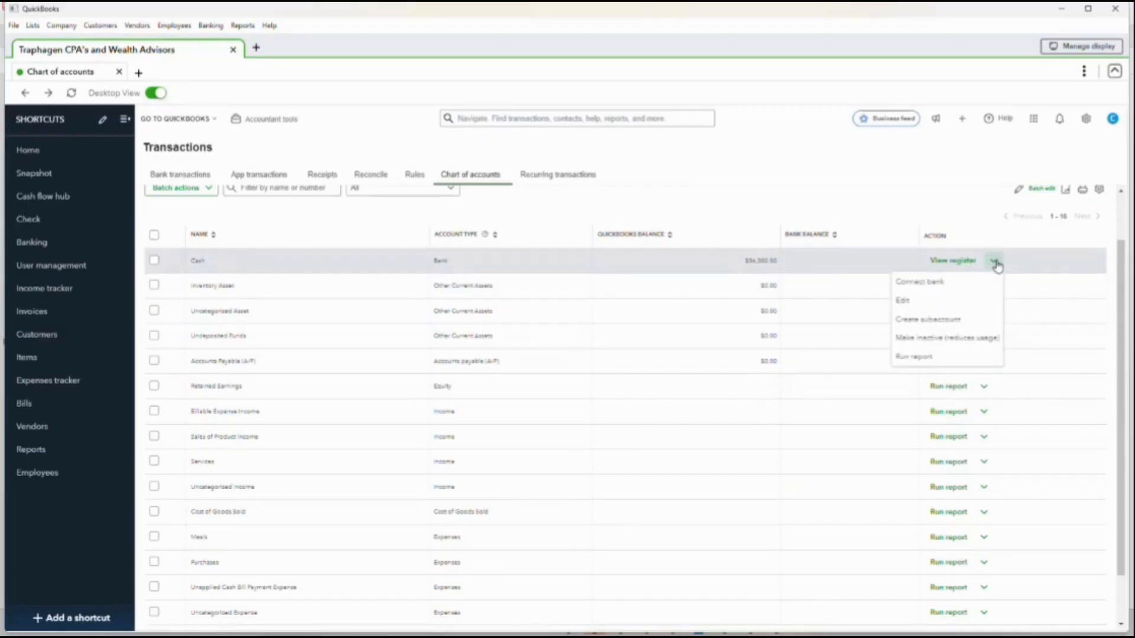
click(904, 302)
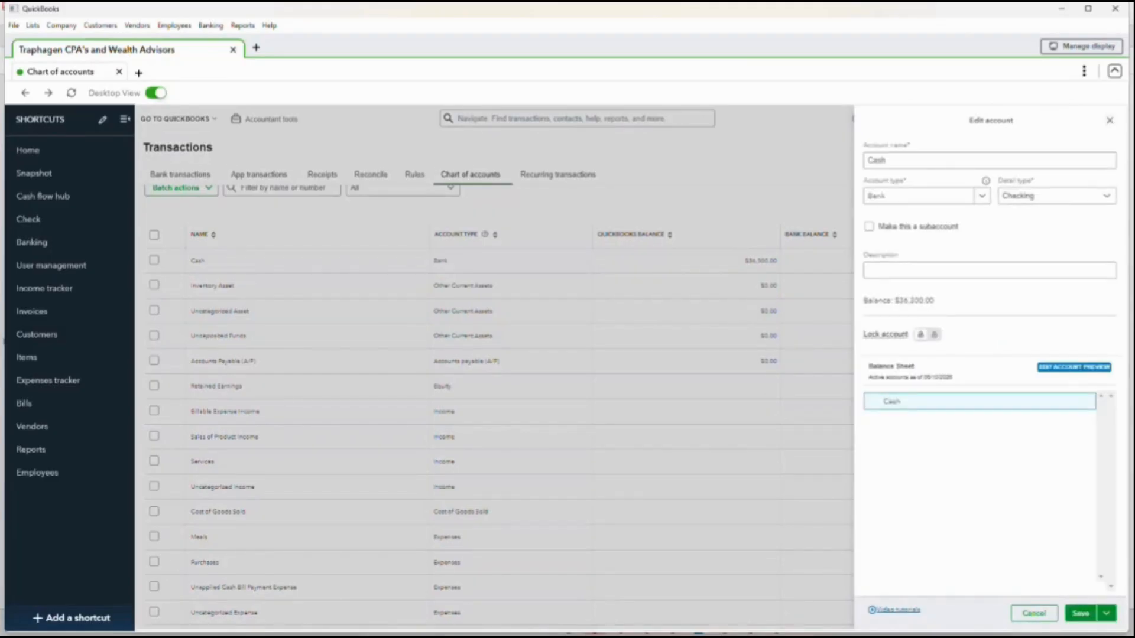
click(1111, 123)
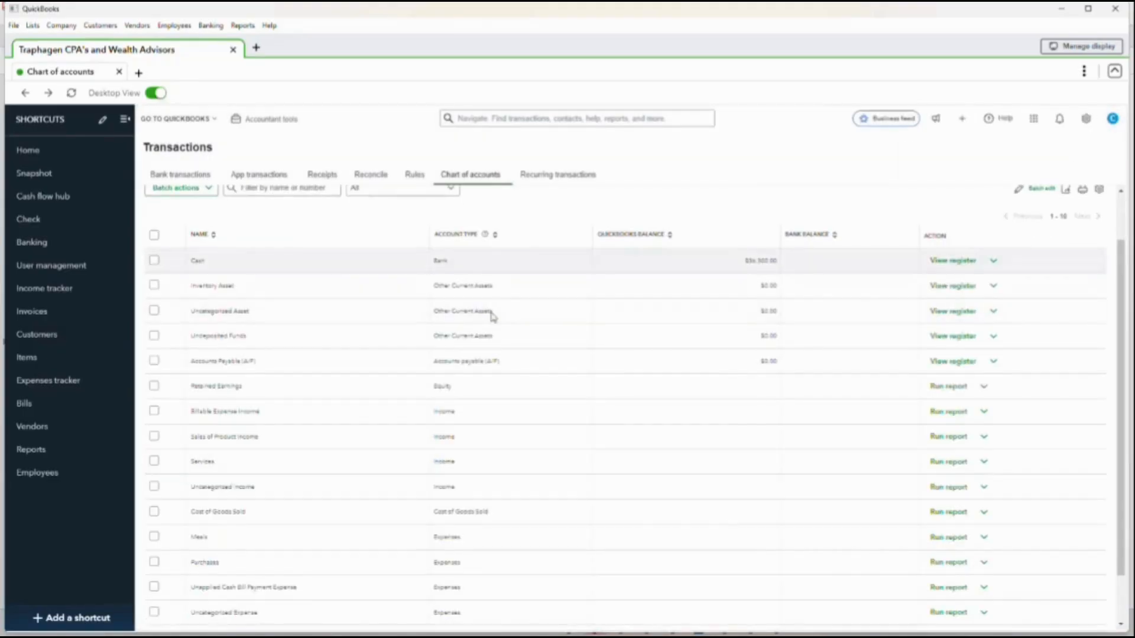
- Review the commands offered in the company settings overview and close it
scroll(399, 316, up, 2)
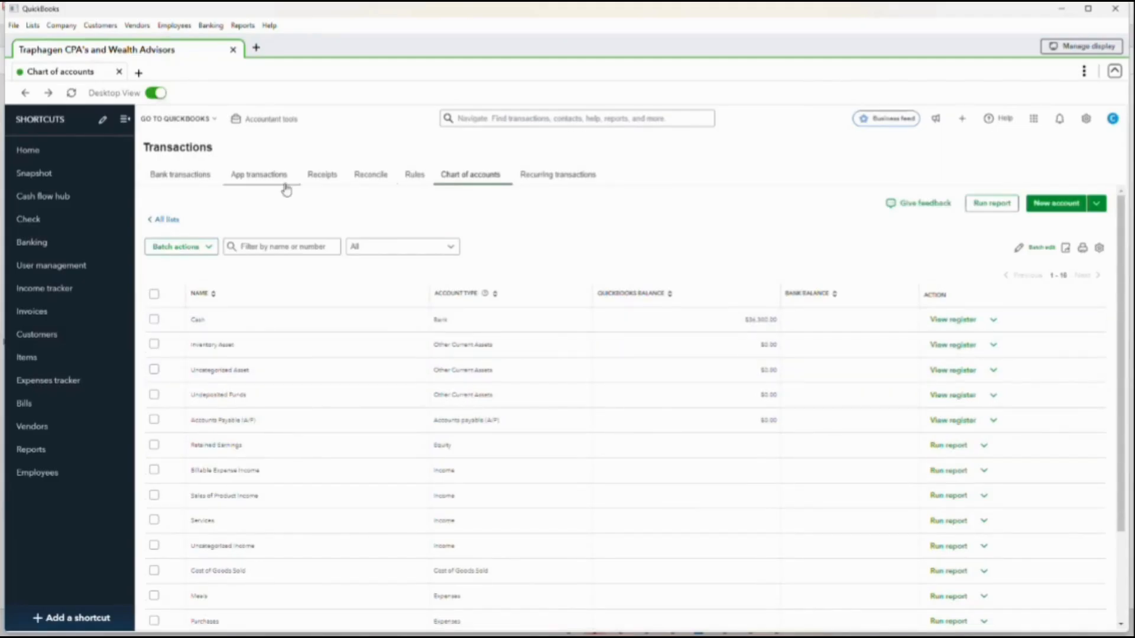
click(1086, 121)
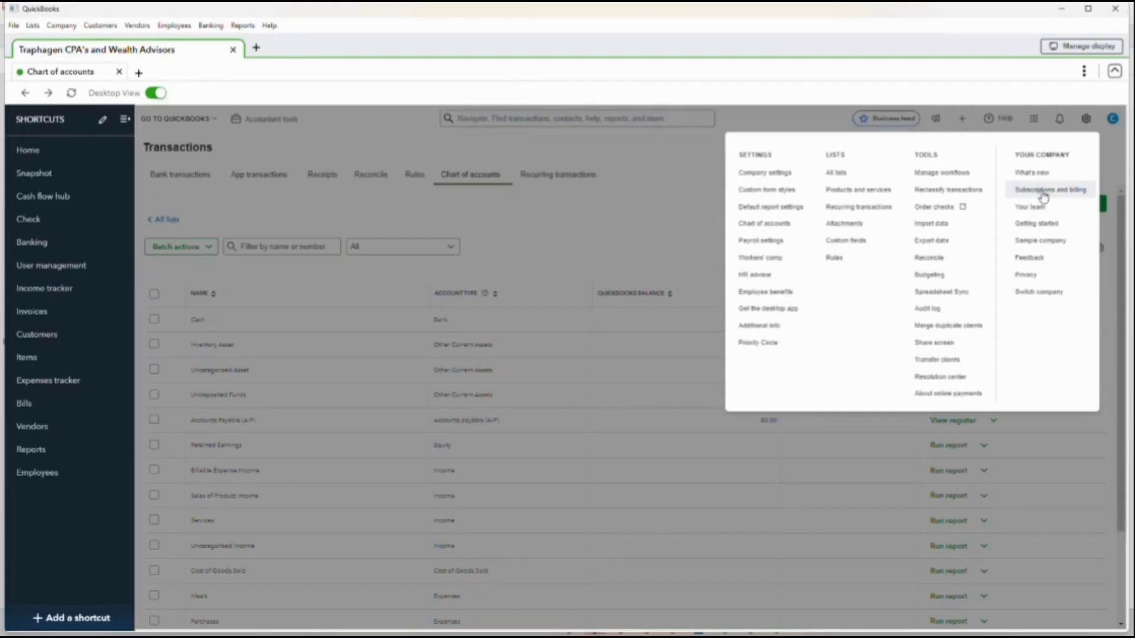
click(675, 160)
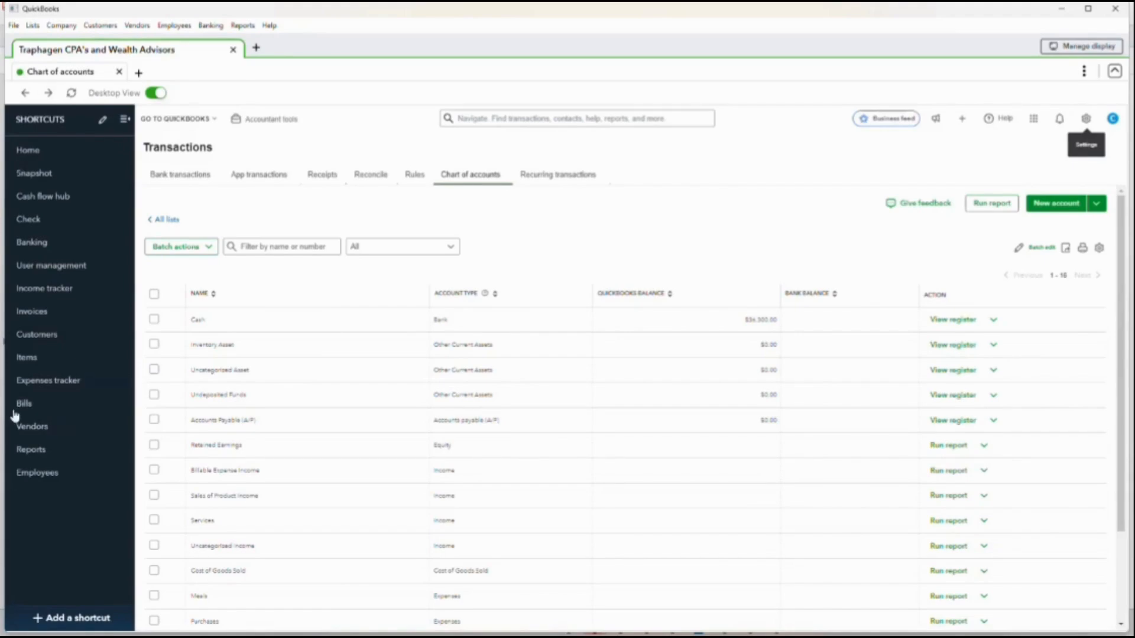
- Run the Profit and Loss report from the company and financial reports
click(239, 26)
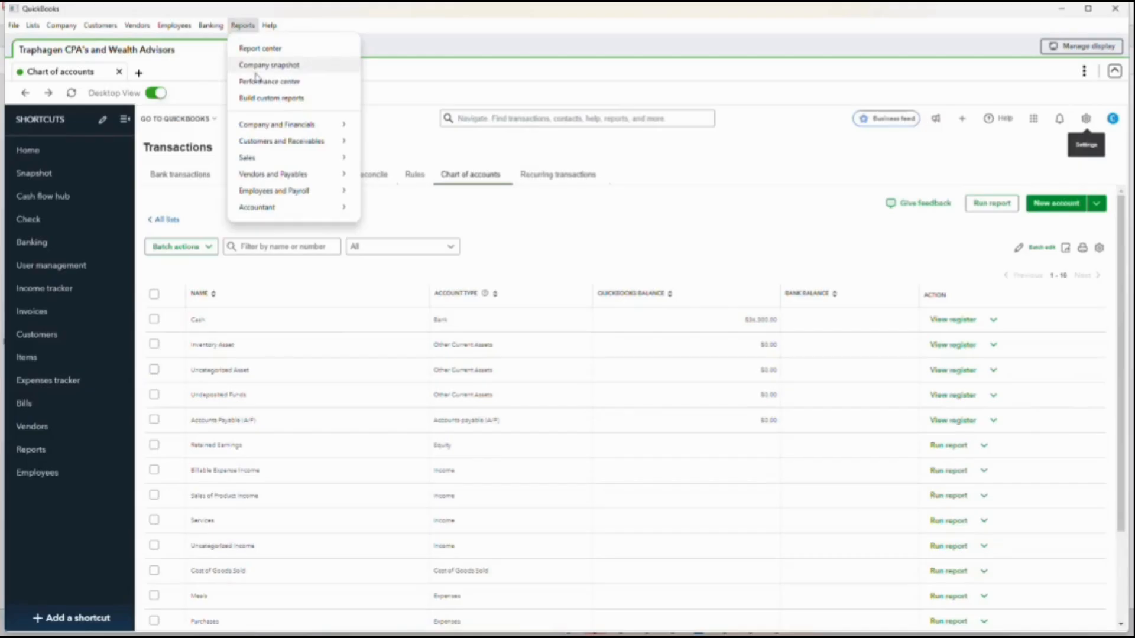
mouse_move(275, 123)
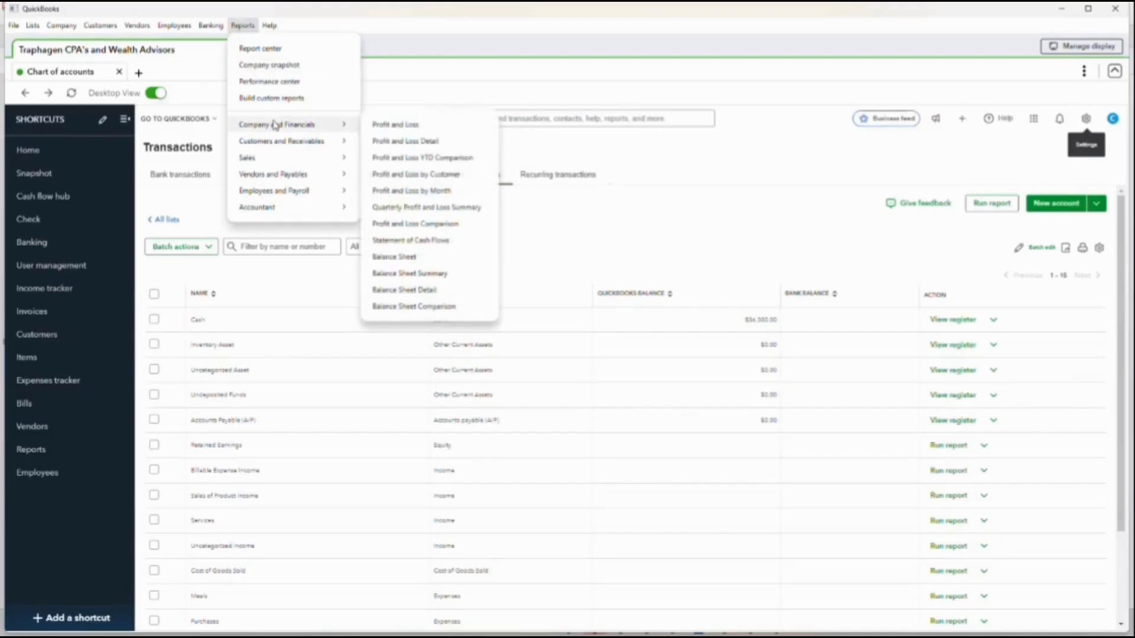
click(420, 124)
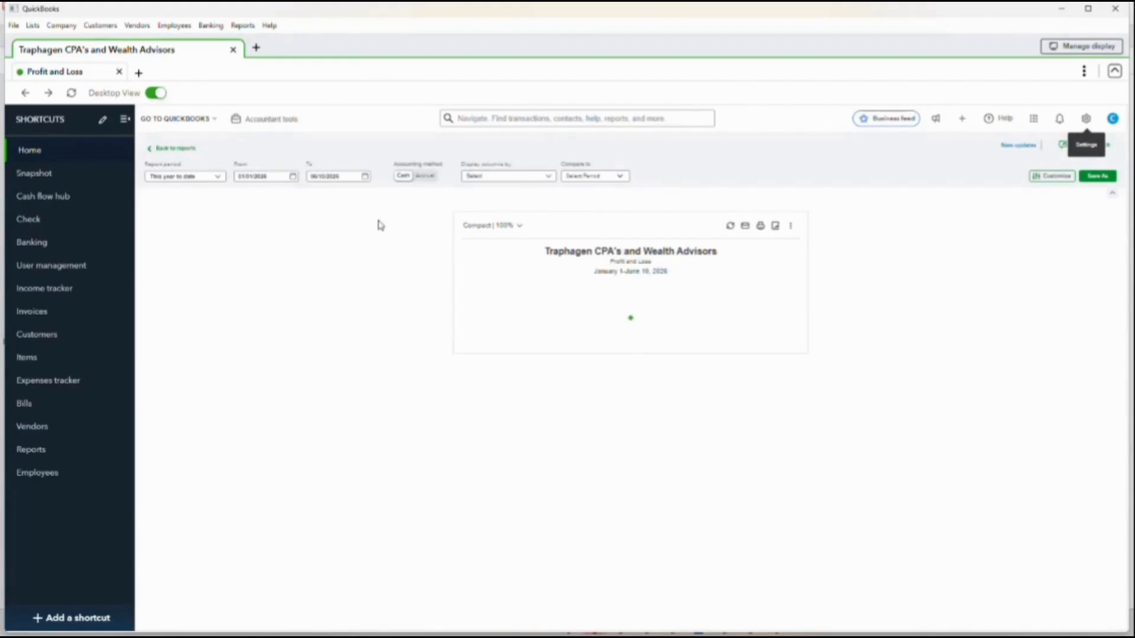
- Open the Balance Sheet report in a new tab alongside the Profit and Loss report
click(138, 72)
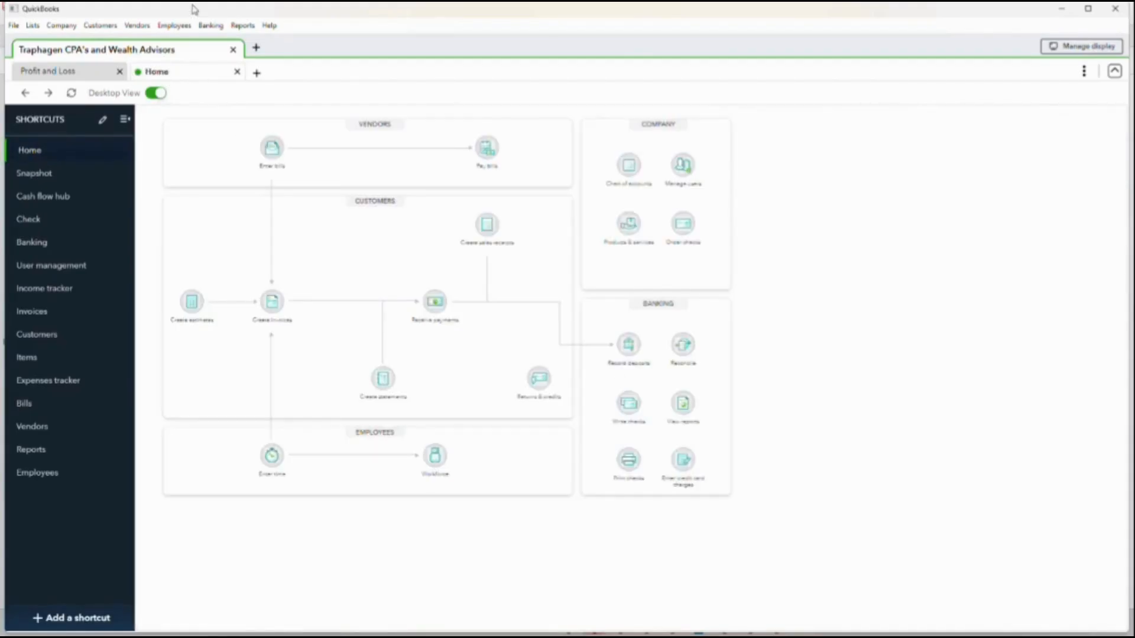
click(242, 26)
mouse_move(293, 129)
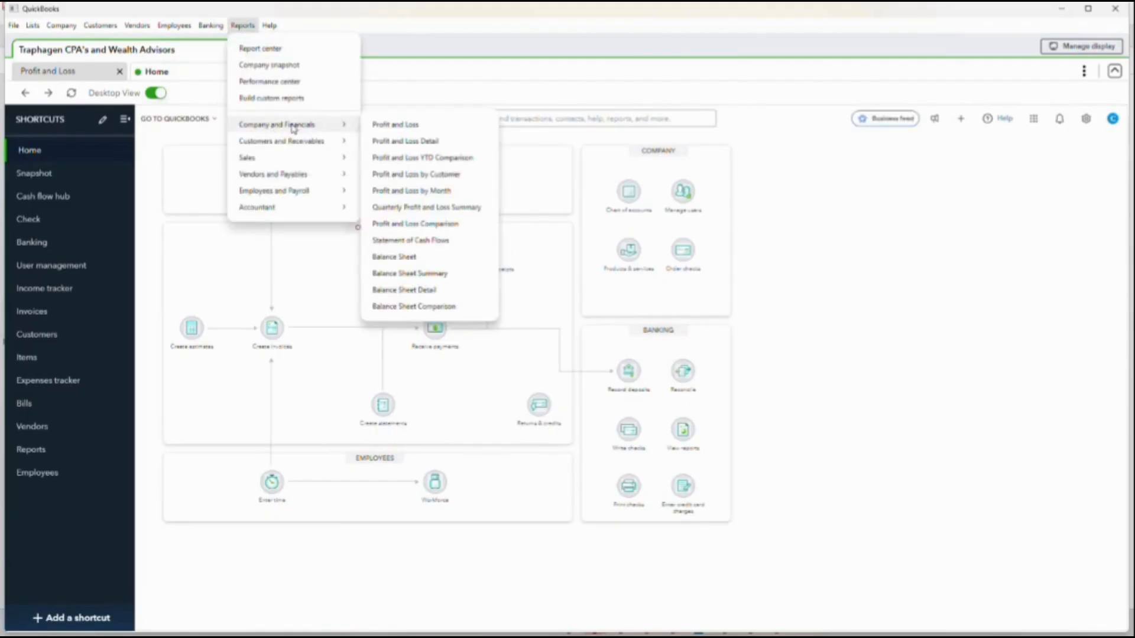
click(392, 257)
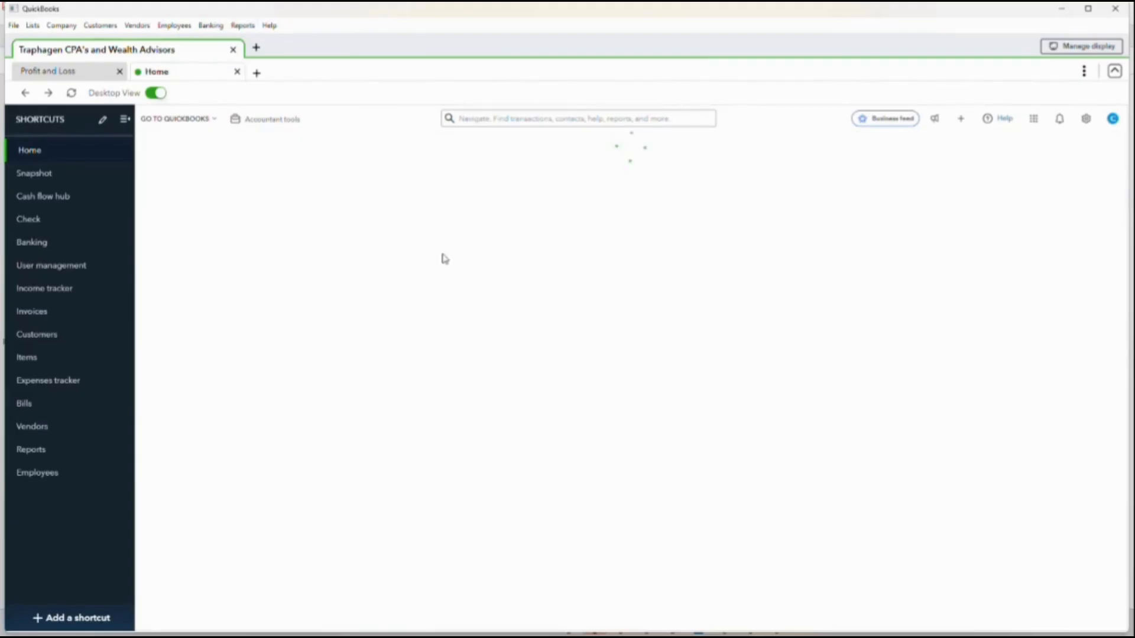
- Switch back and forth between the Profit and Loss and Balance Sheet reports to compare them
click(92, 76)
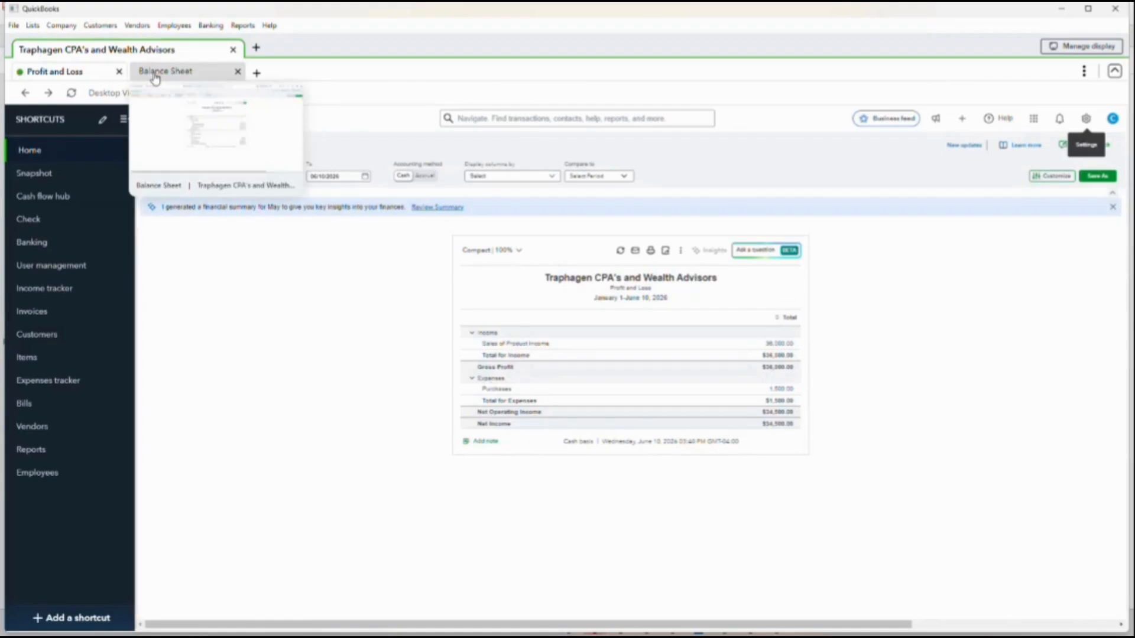
click(146, 76)
click(77, 73)
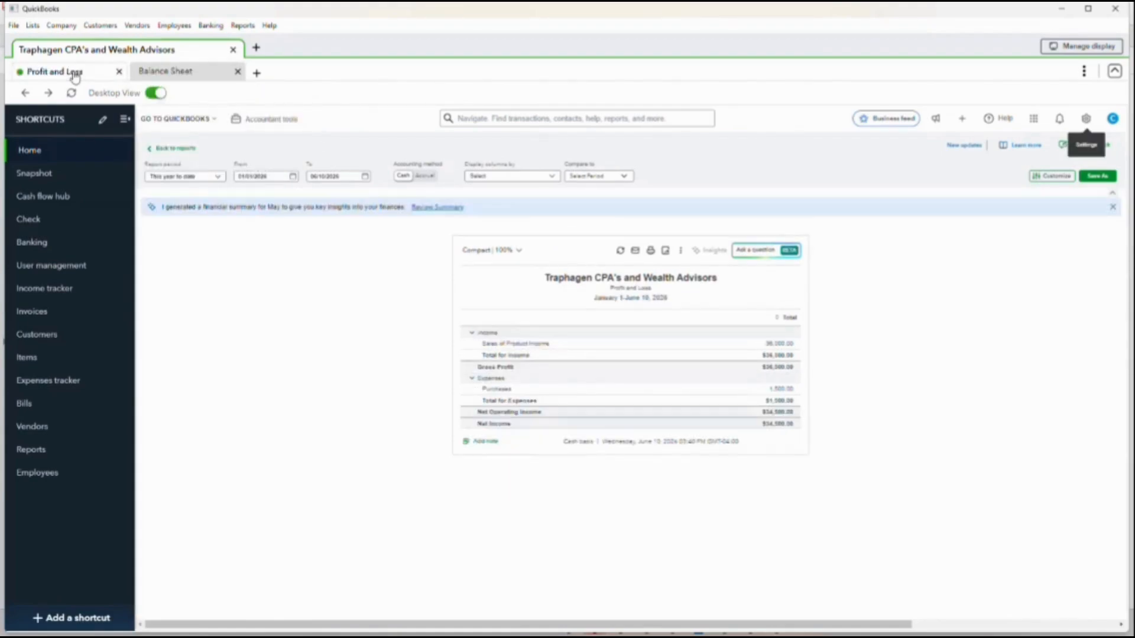
click(192, 75)
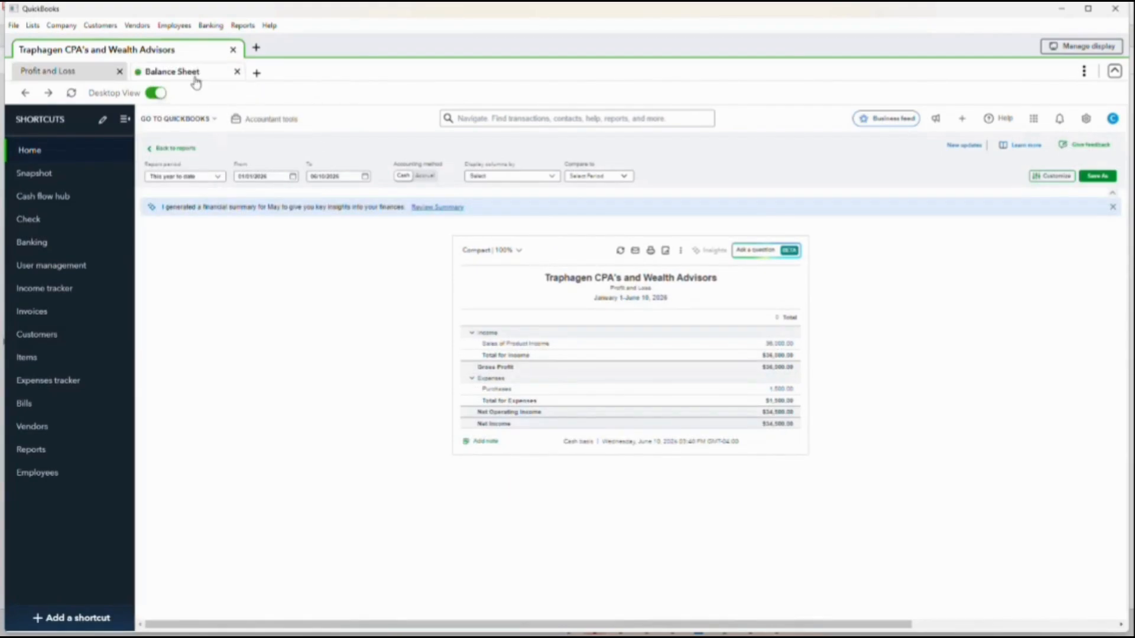
- Open three additional tabs and close them again, returning to the Balance Sheet
click(257, 73)
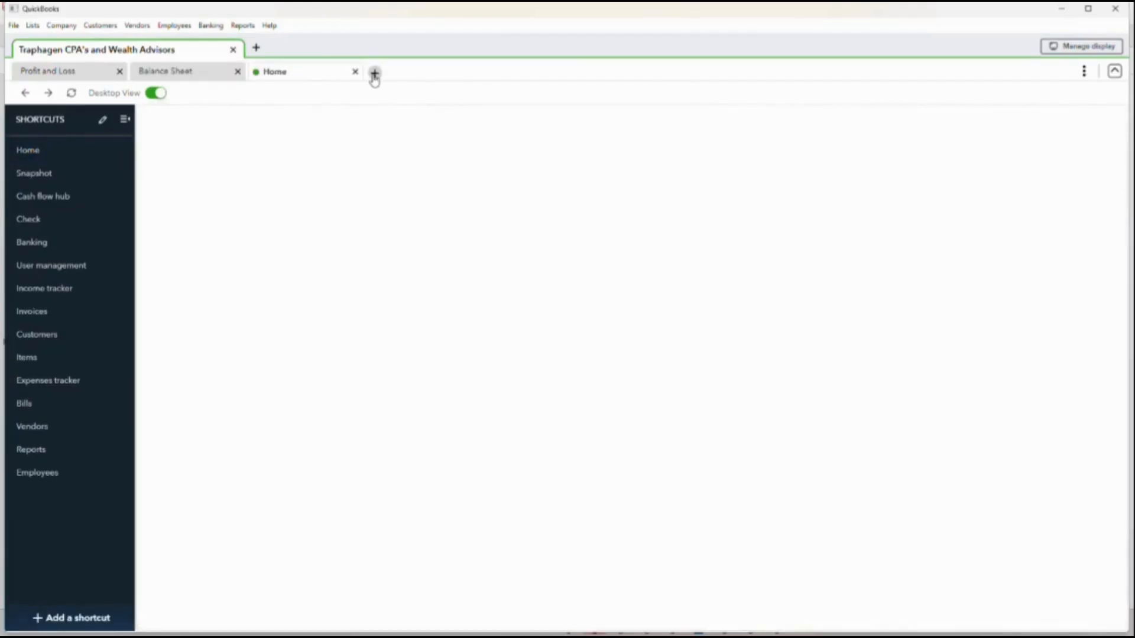
click(375, 73)
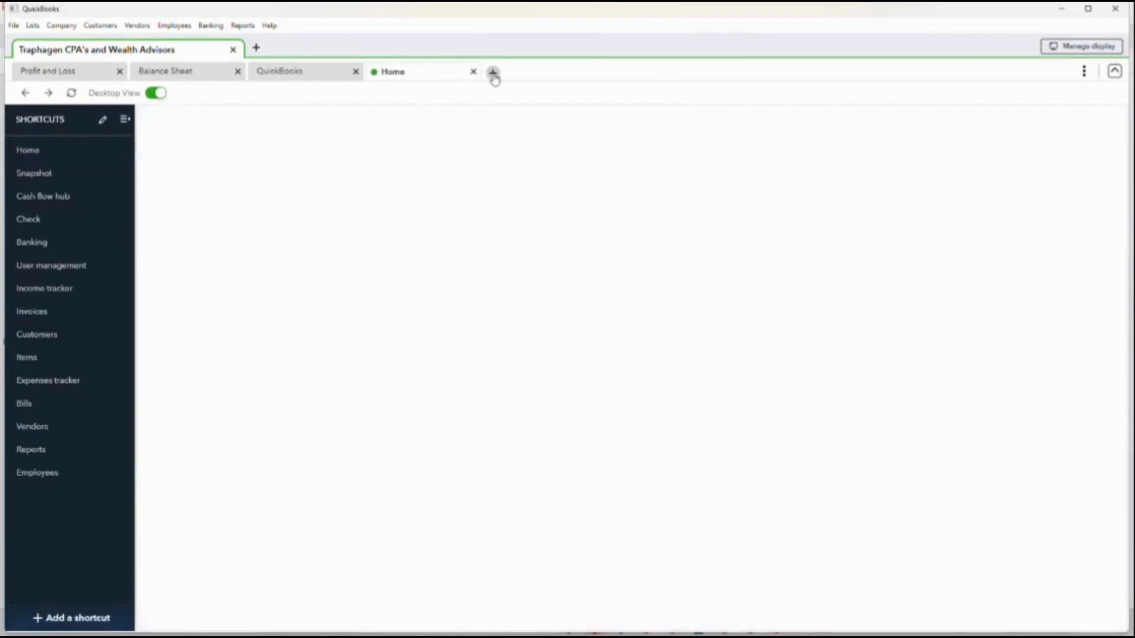
click(493, 73)
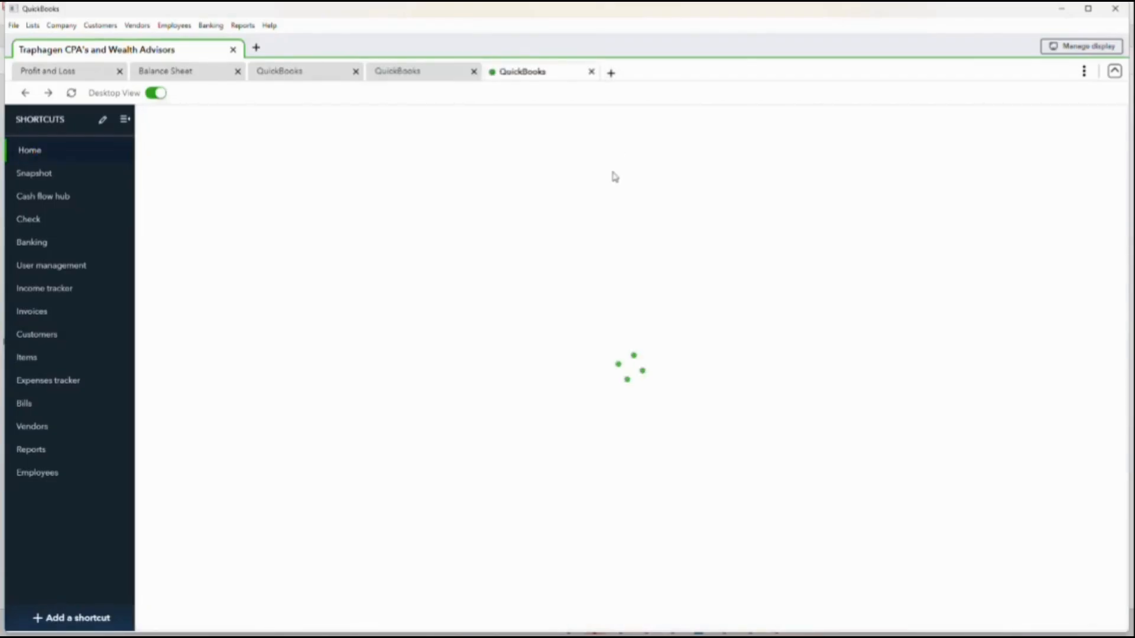
click(473, 72)
click(473, 71)
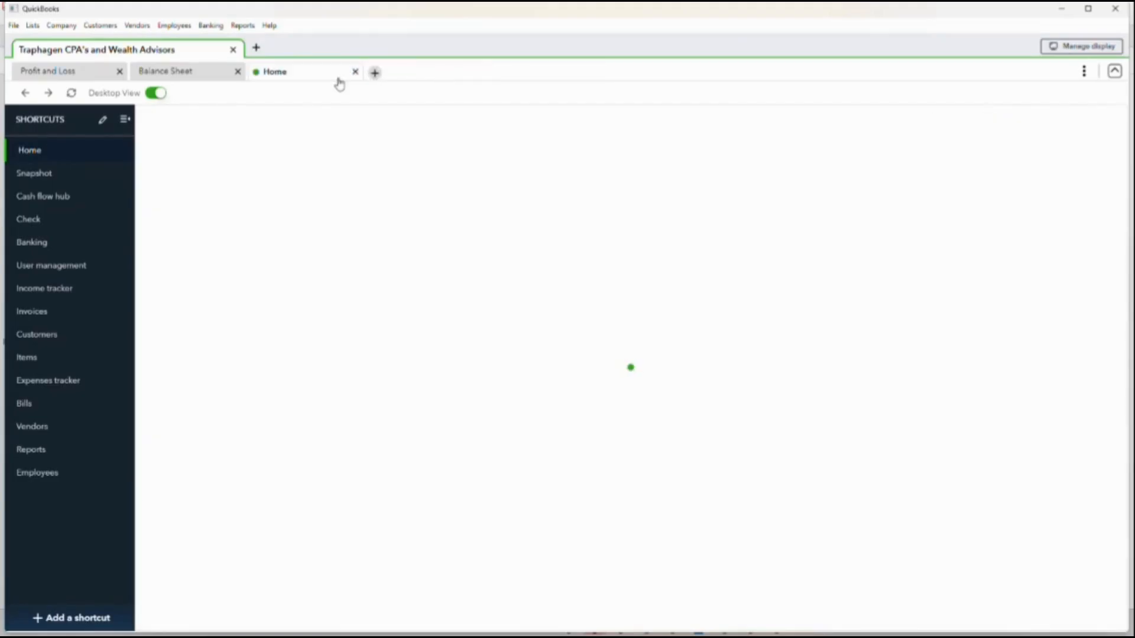
click(355, 72)
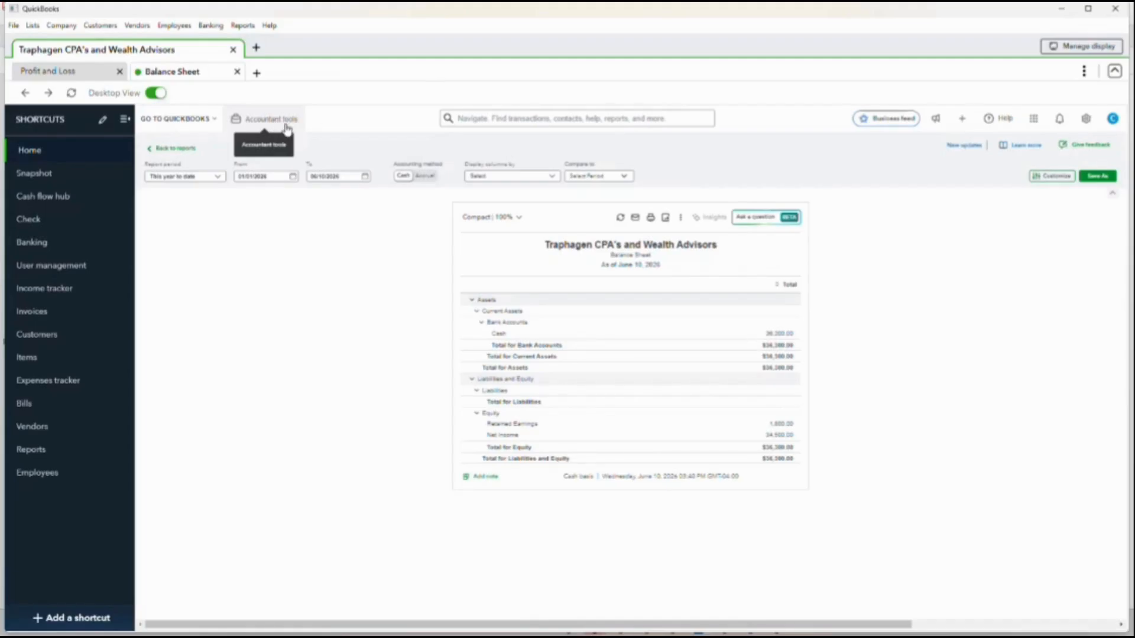
- Browse the list of other companies that can be opened and close it without choosing one
click(256, 48)
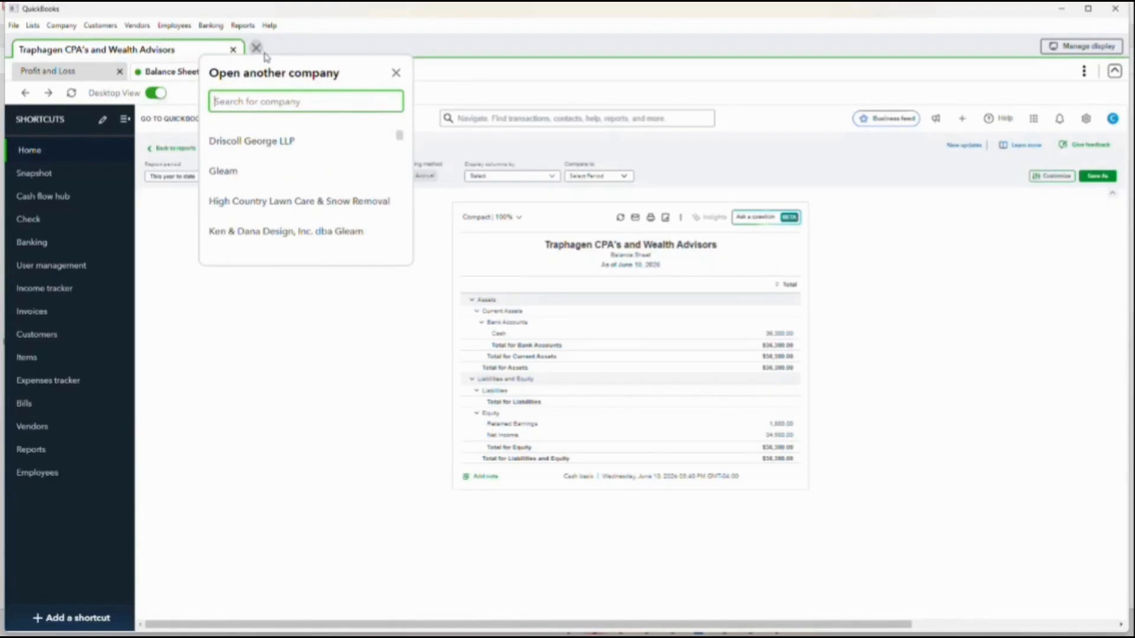
scroll(280, 156, down, 4)
scroll(283, 158, up, 3)
click(412, 46)
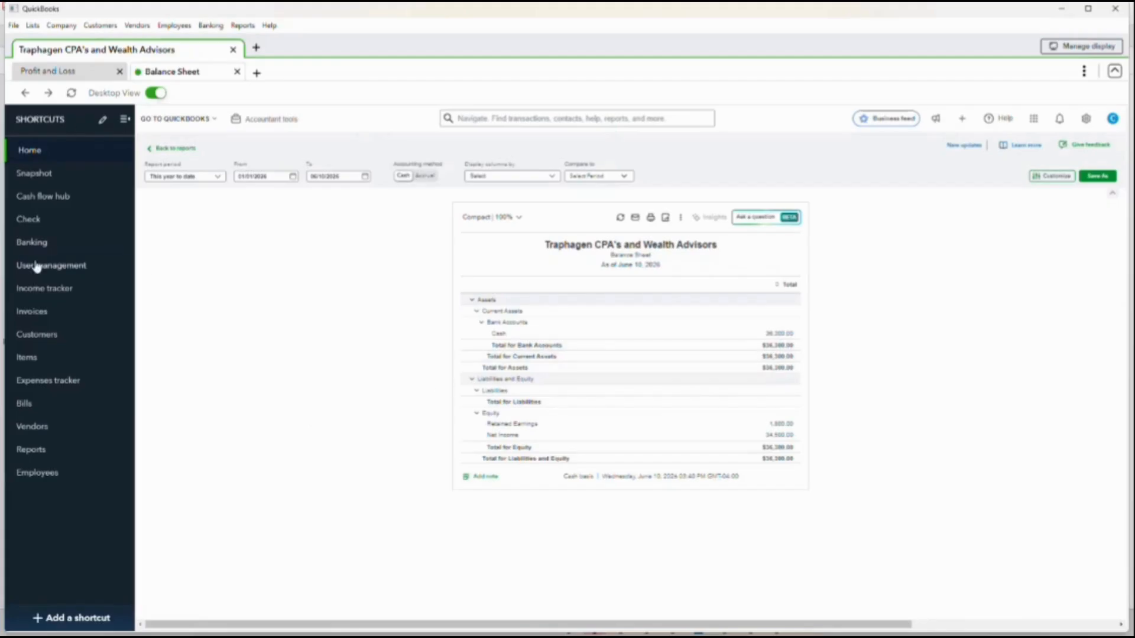
- Open the Cash account's reconciliation in the existing experience and examine the statement ending balance and ending date fields
click(214, 26)
click(228, 98)
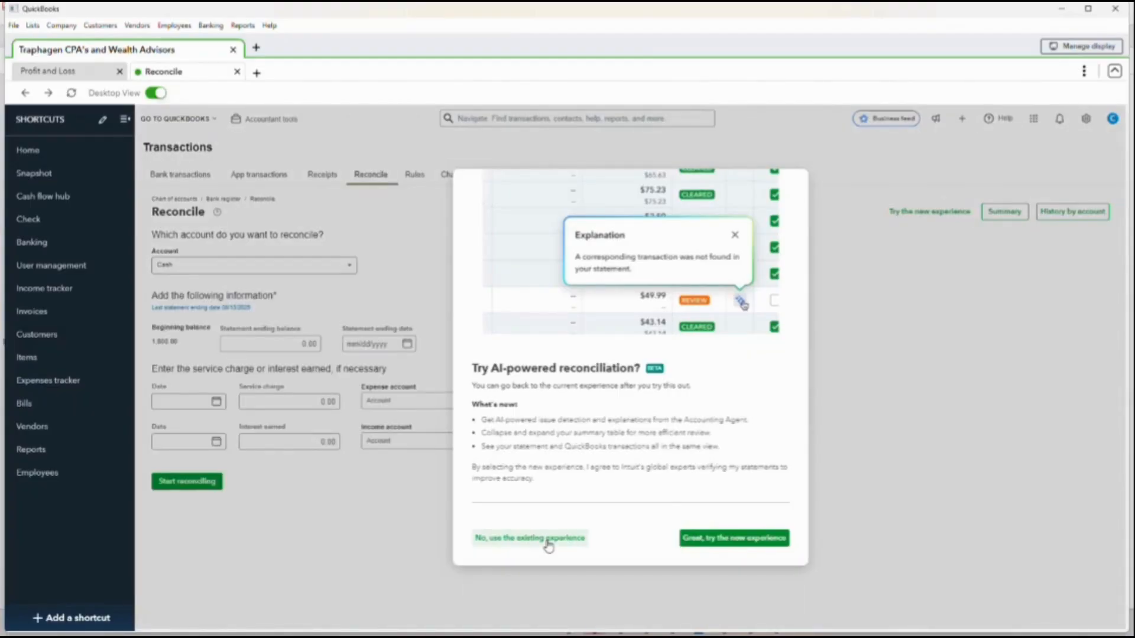
click(548, 545)
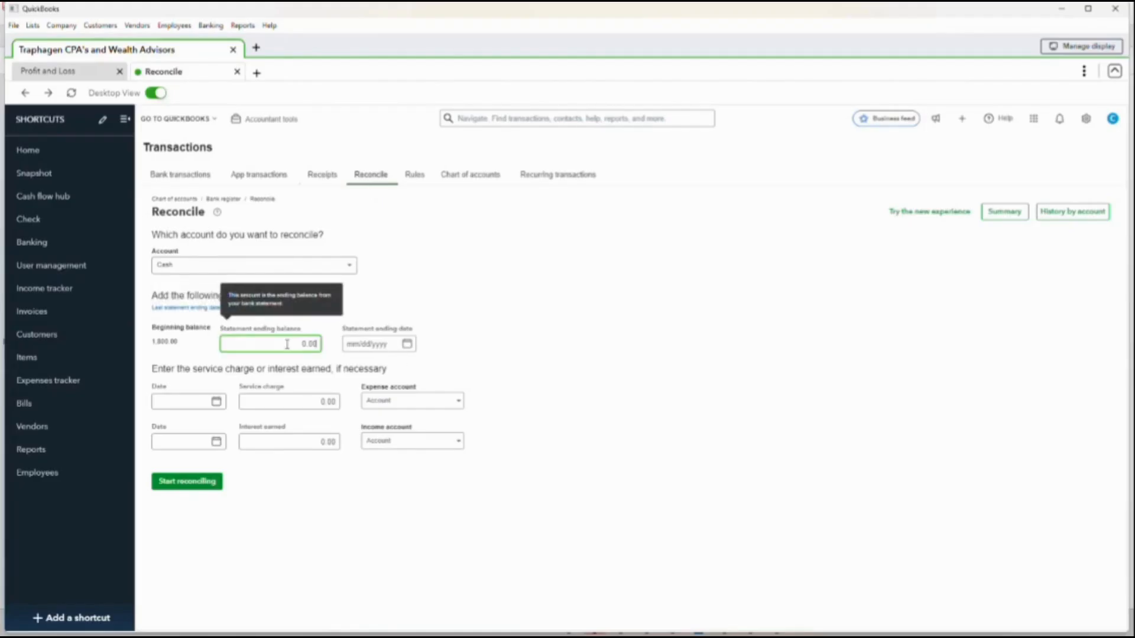
click(380, 345)
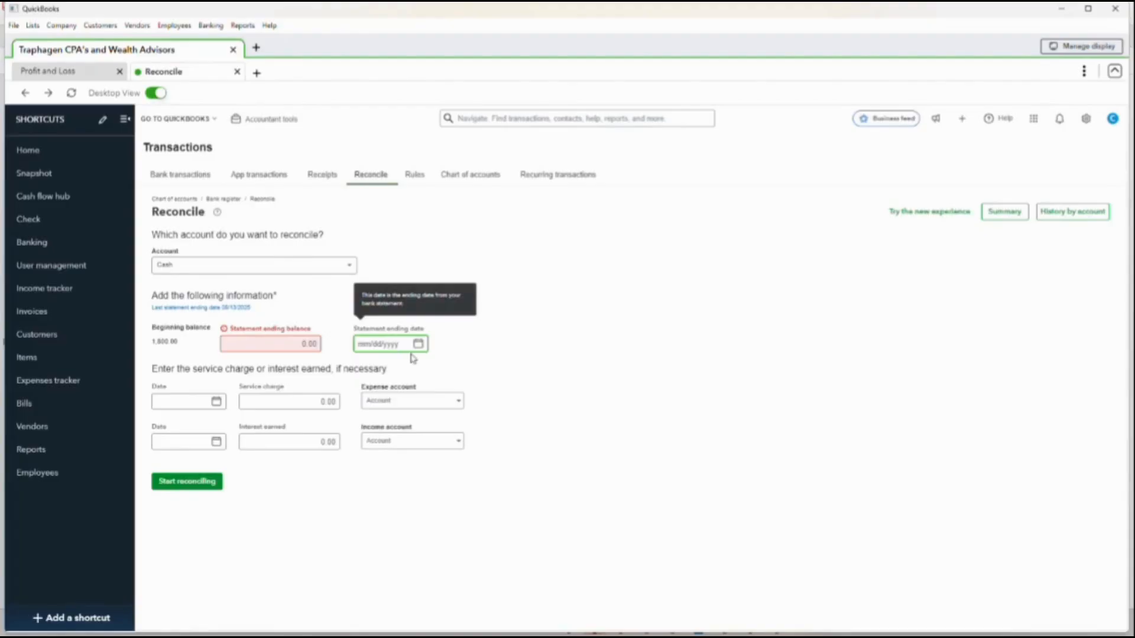